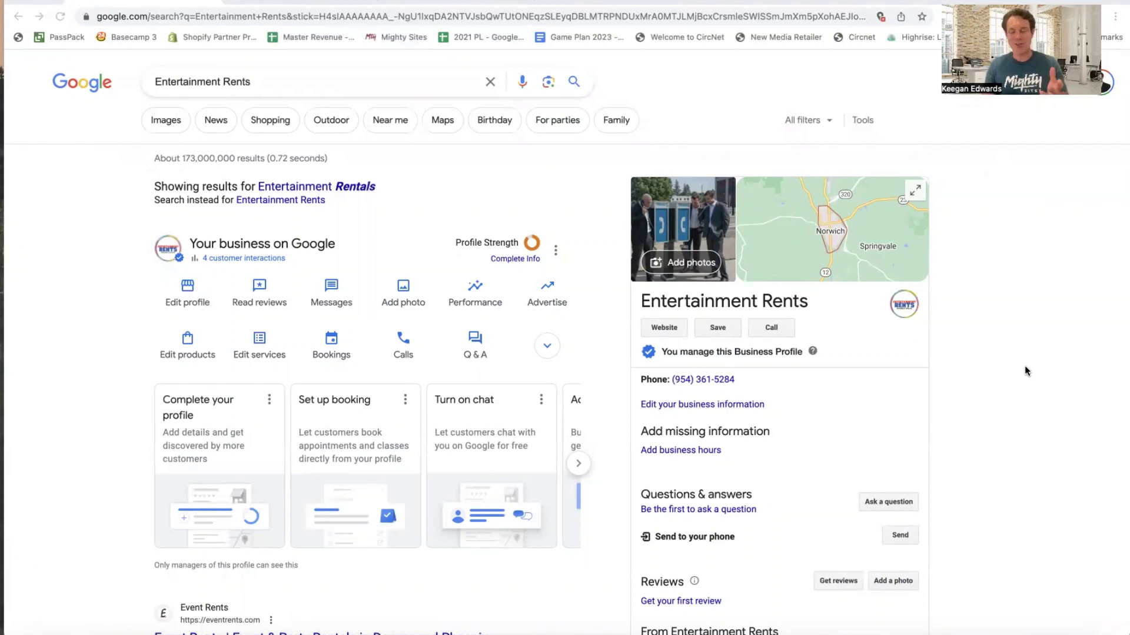
{"action": "scroll", "coordinate": [1025, 366], "scroll_direction": "down", "scroll_amount": 3}
{"action": "scroll", "coordinate": [1022, 366], "scroll_direction": "down", "scroll_amount": 3}
{"action": "scroll", "coordinate": [1023, 365], "scroll_direction": "down", "scroll_amount": 1}
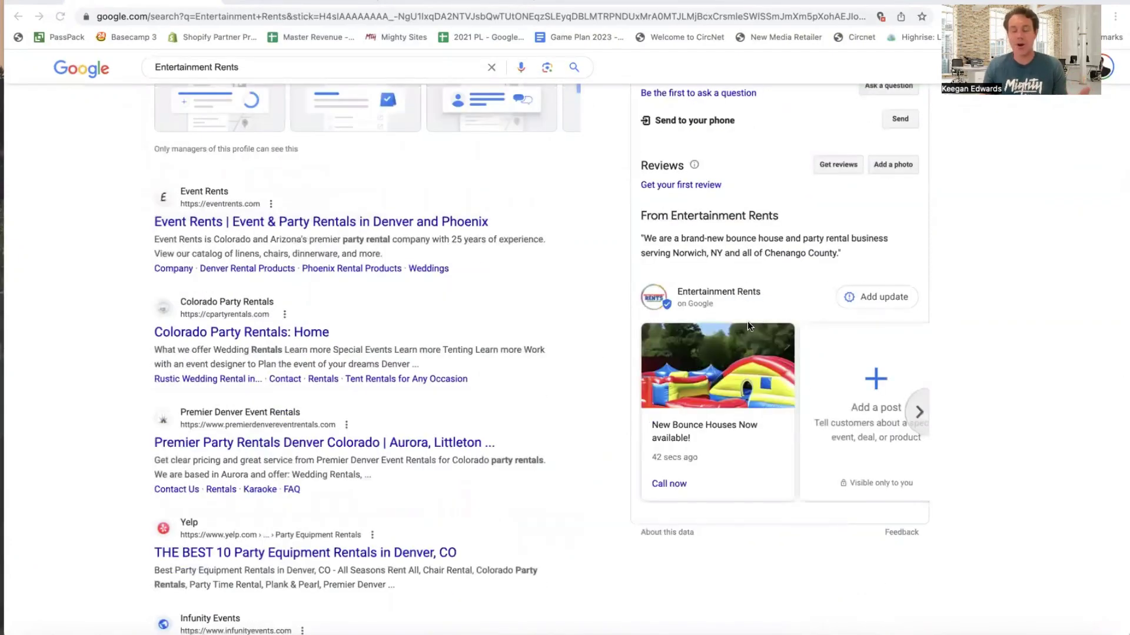
{"action": "scroll", "coordinate": [748, 321], "scroll_direction": "down", "scroll_amount": 1}
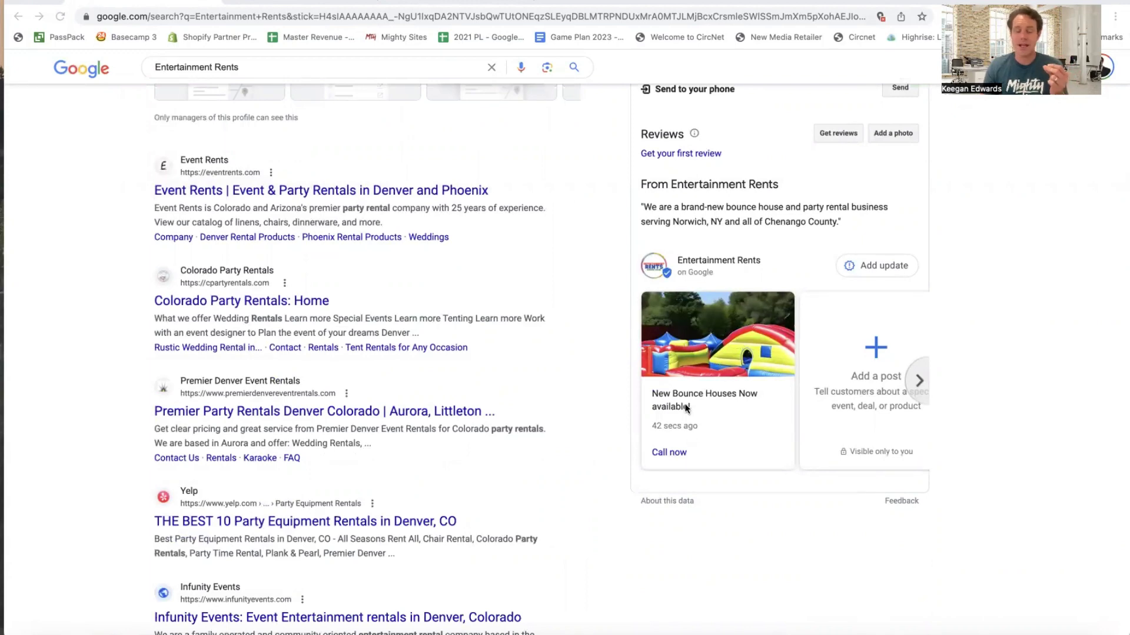
{"action": "scroll", "coordinate": [689, 404], "scroll_direction": "up", "scroll_amount": 1}
{"action": "scroll", "coordinate": [689, 404], "scroll_direction": "up", "scroll_amount": 3}
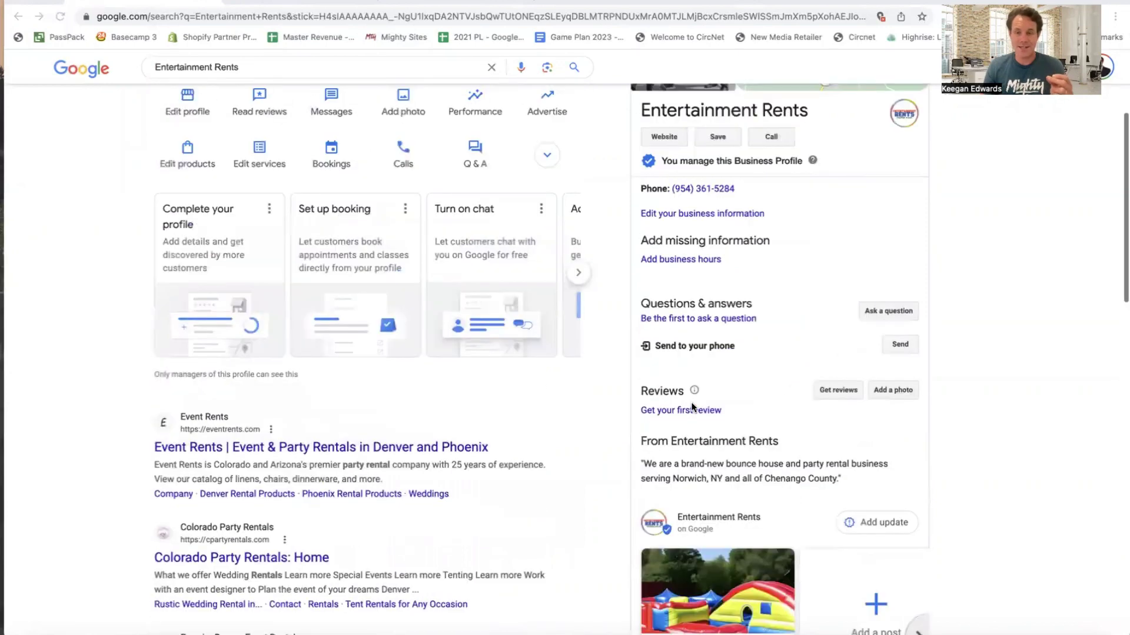
{"action": "scroll", "coordinate": [690, 403], "scroll_direction": "up", "scroll_amount": 1}
{"action": "scroll", "coordinate": [690, 404], "scroll_direction": "up", "scroll_amount": 3}
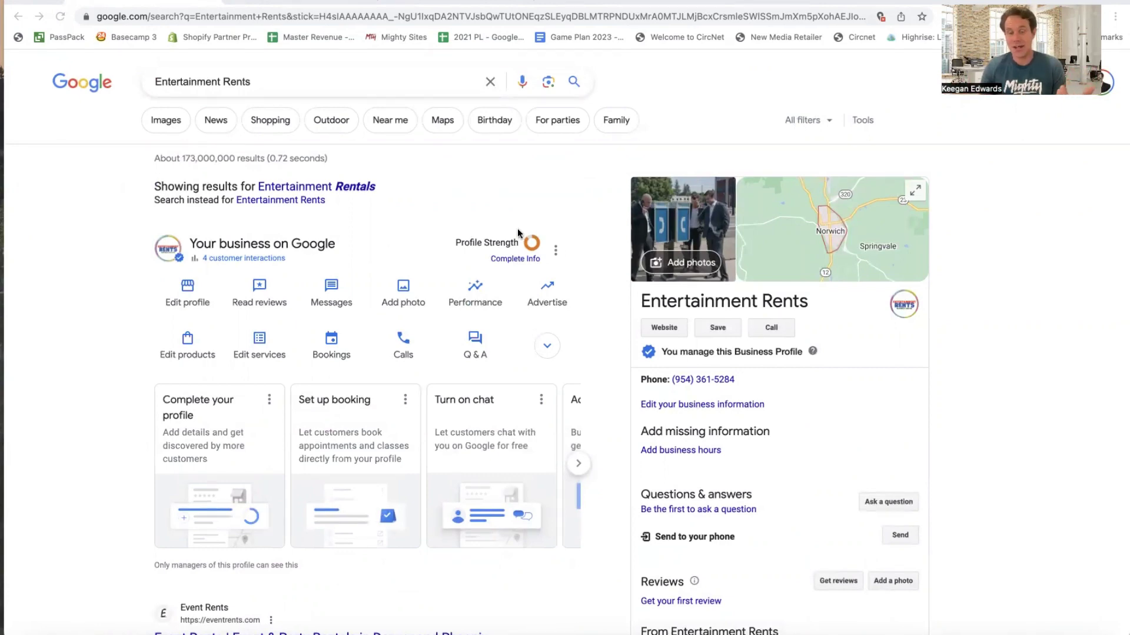
{"action": "scroll", "coordinate": [518, 230], "scroll_direction": "down", "scroll_amount": 2}
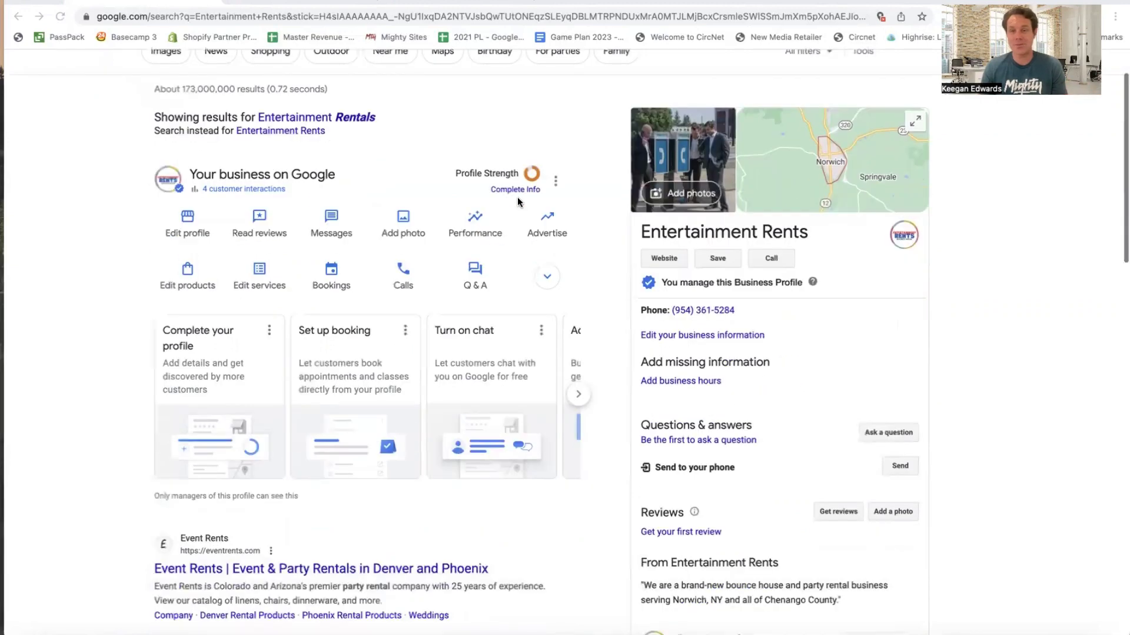
{"action": "scroll", "coordinate": [518, 198], "scroll_direction": "up", "scroll_amount": 2}
{"action": "scroll", "coordinate": [517, 197], "scroll_direction": "up", "scroll_amount": 1}
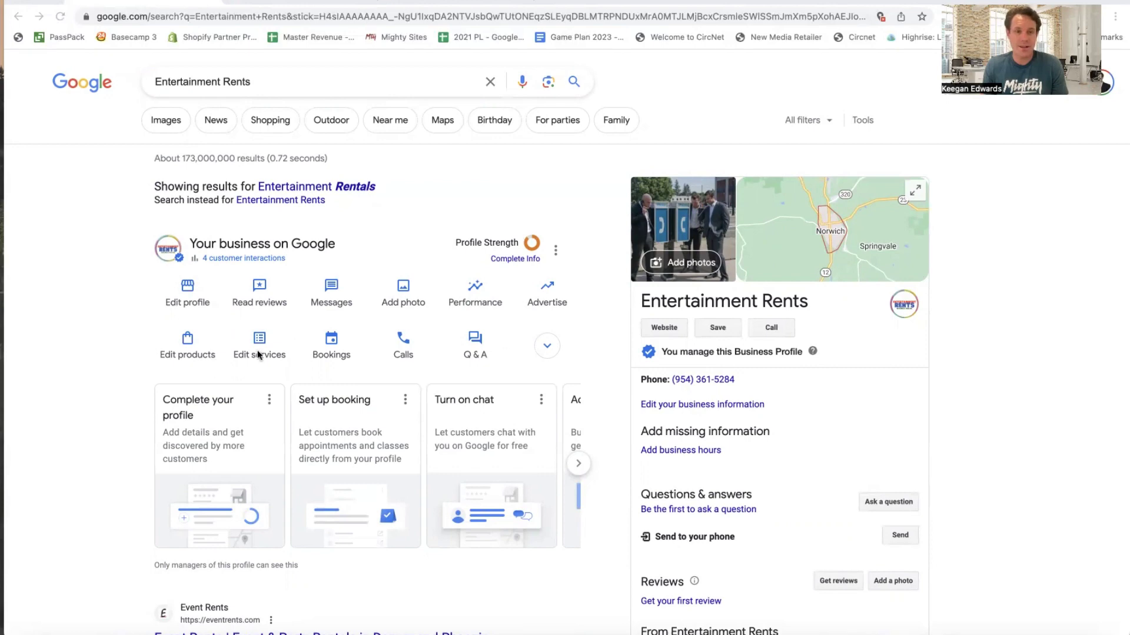
Draft a business update reading 'New Party Tents in Stock!' with a Call now button
{"action": "left_click", "coordinate": [547, 347]}
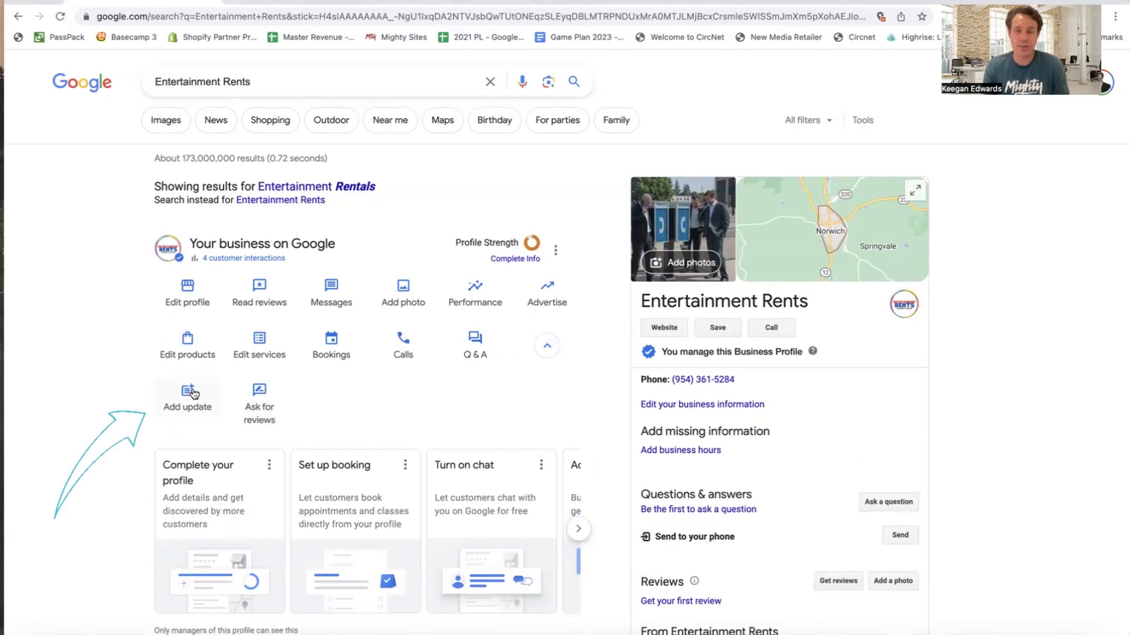
{"action": "left_click", "coordinate": [186, 397]}
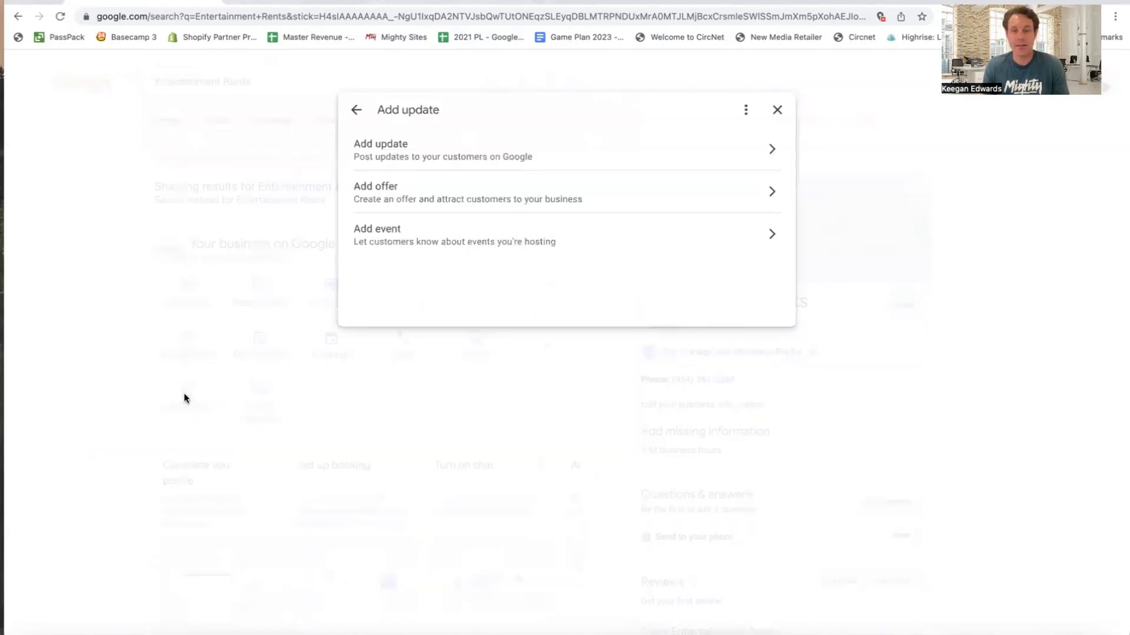
{"action": "left_click", "coordinate": [430, 158]}
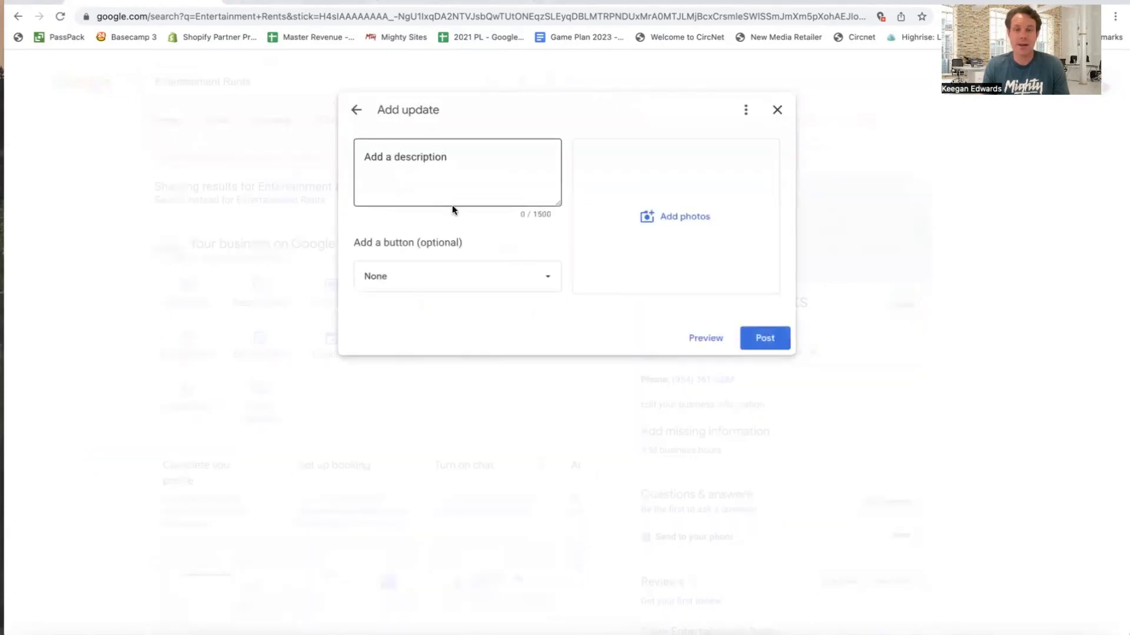
{"action": "left_click", "coordinate": [434, 169]}
{"action": "type", "text": "New Party Tents in"}
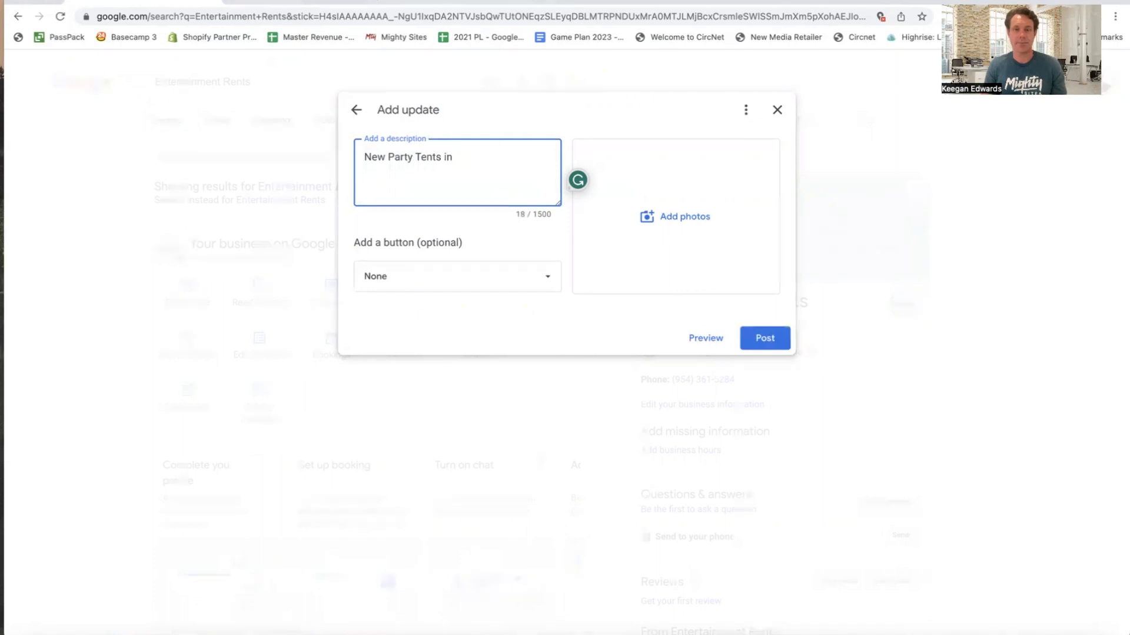
{"action": "type", "text": " Stock!"}
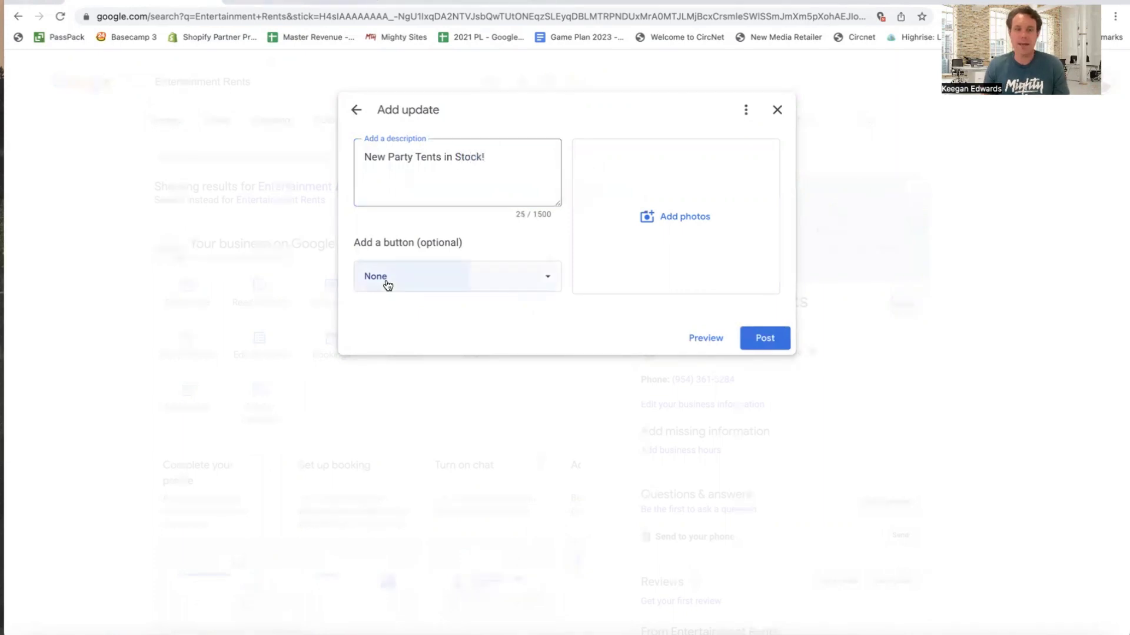
{"action": "left_click", "coordinate": [386, 284]}
{"action": "left_click", "coordinate": [383, 502]}
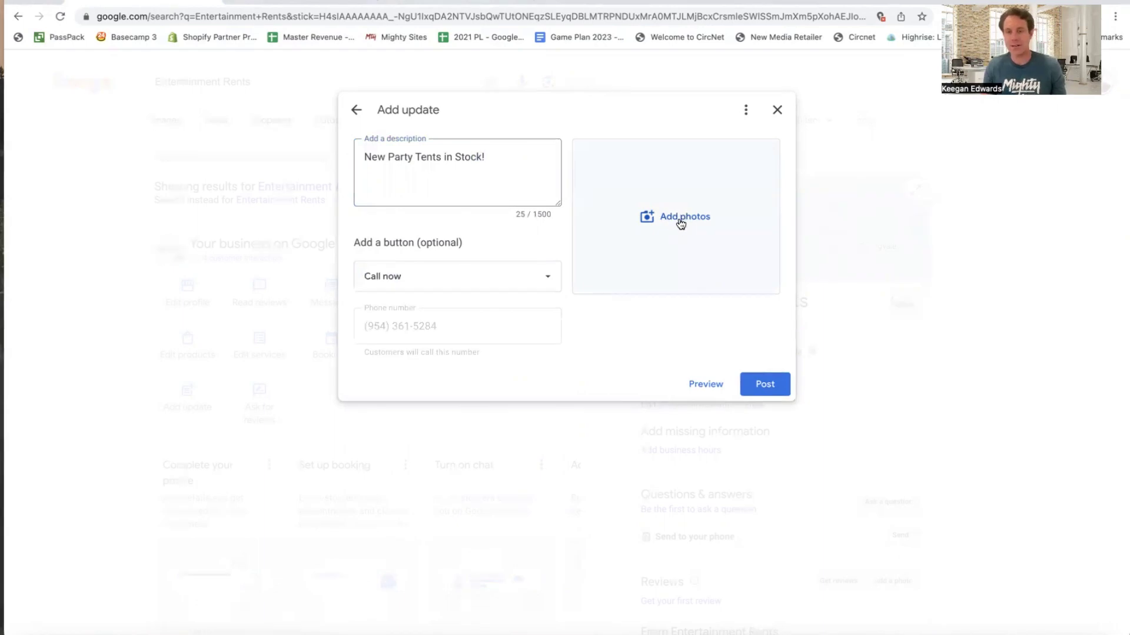
Start Canva's Text to Image app in a new Portfolio Presentation (4:3) design
{"action": "left_click", "coordinate": [272, 2]}
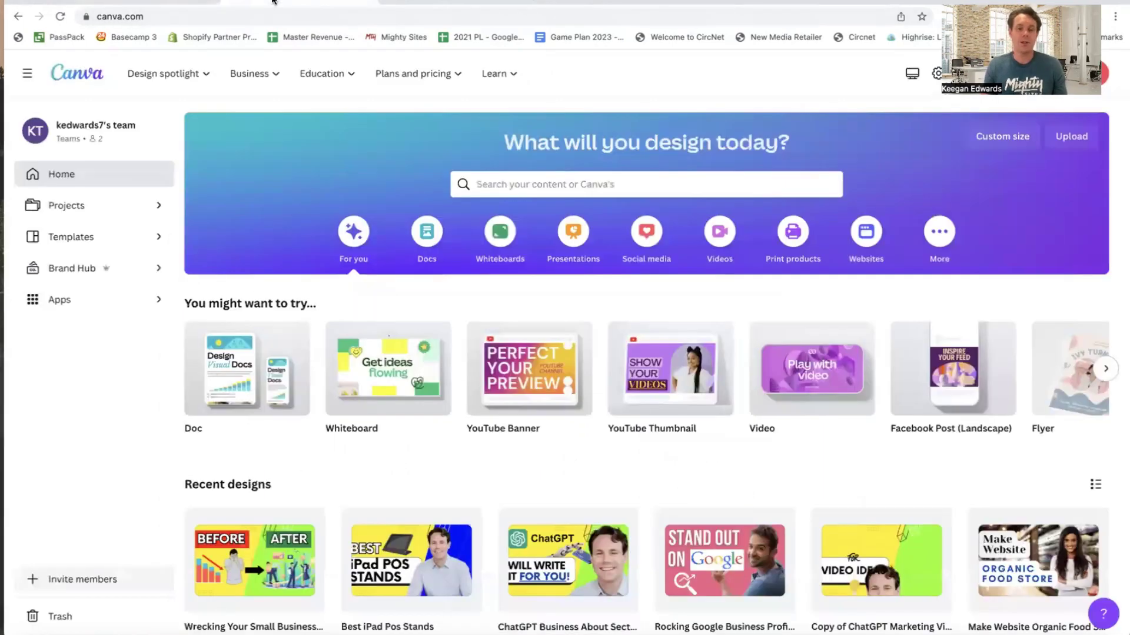
{"action": "left_click", "coordinate": [122, 301]}
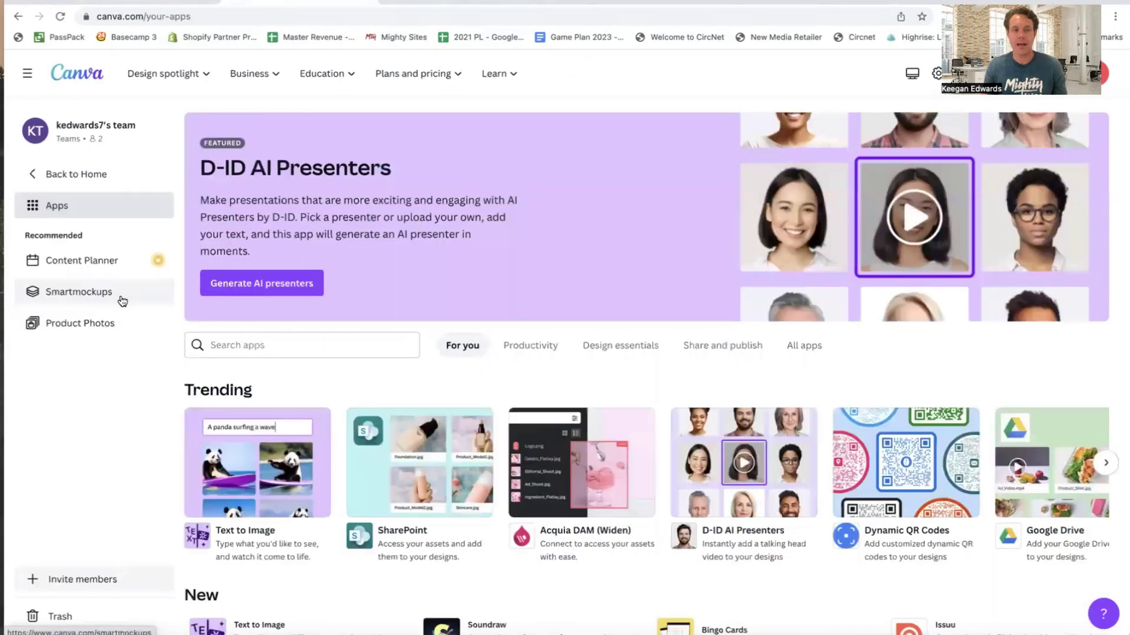
{"action": "left_click", "coordinate": [258, 479]}
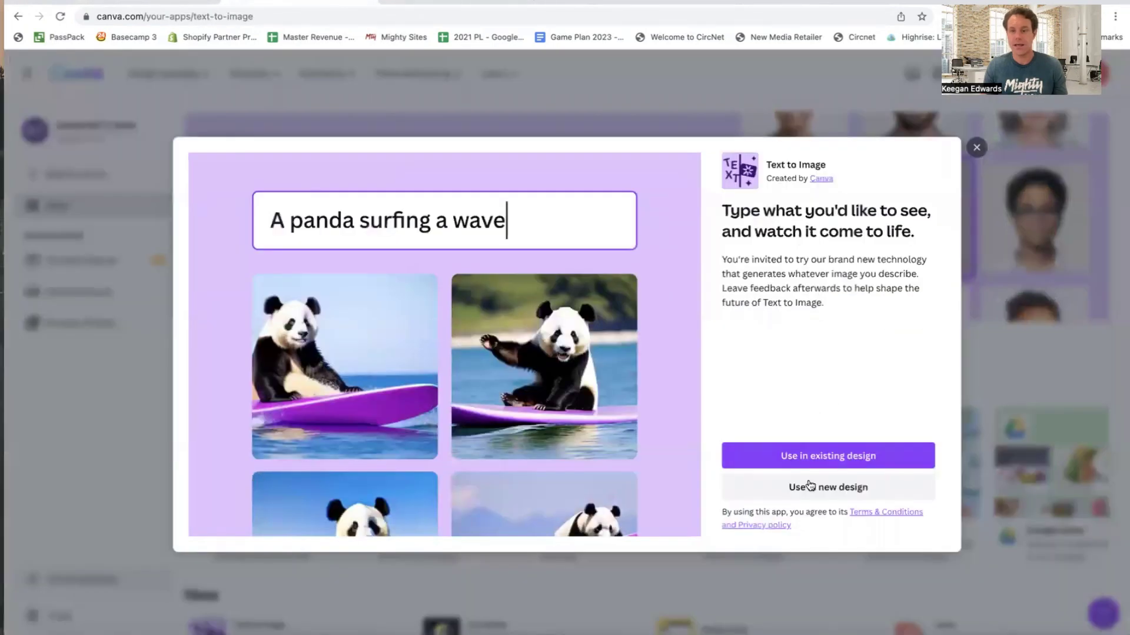
{"action": "left_click", "coordinate": [811, 496]}
{"action": "type", "text": "google post"}
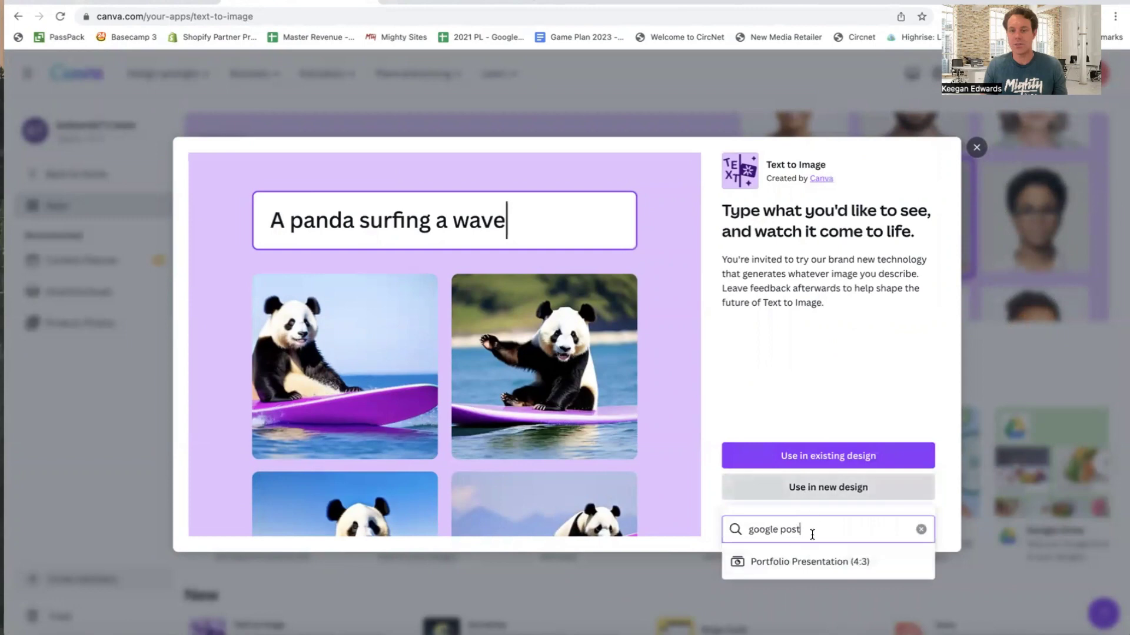
{"action": "triple_click", "coordinate": [812, 535]}
{"action": "type", "text": "google"}
{"action": "left_click", "coordinate": [899, 568]}
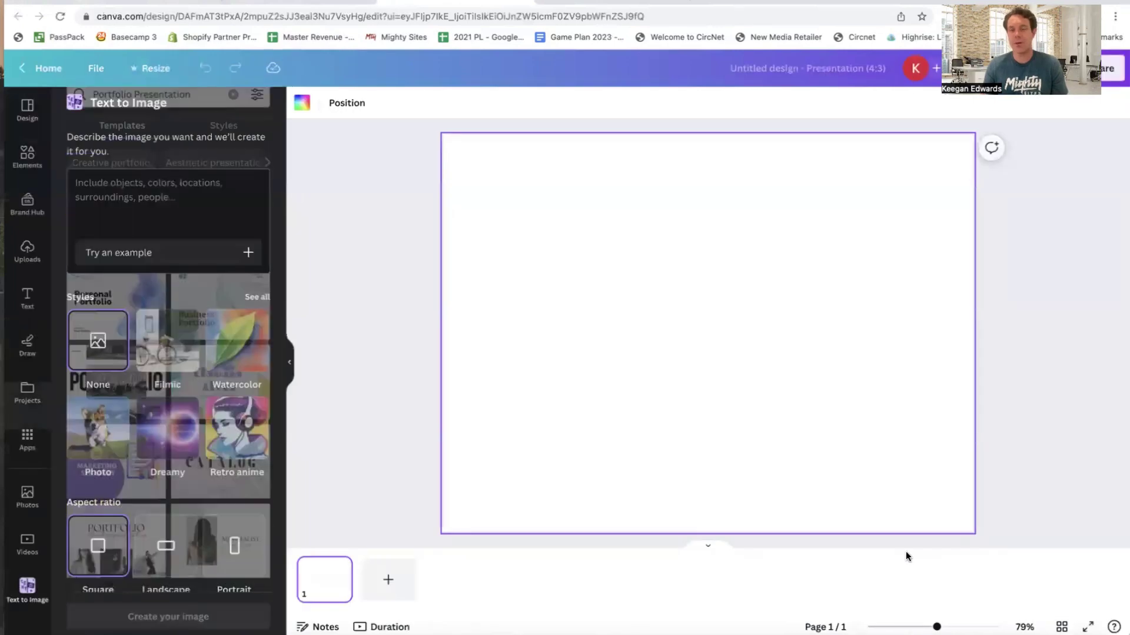
Generate images from the prompt 'Show me an event with white tents outdoors.'
{"action": "left_click", "coordinate": [187, 193]}
{"action": "type", "text": "Show me an event with white tents out"}
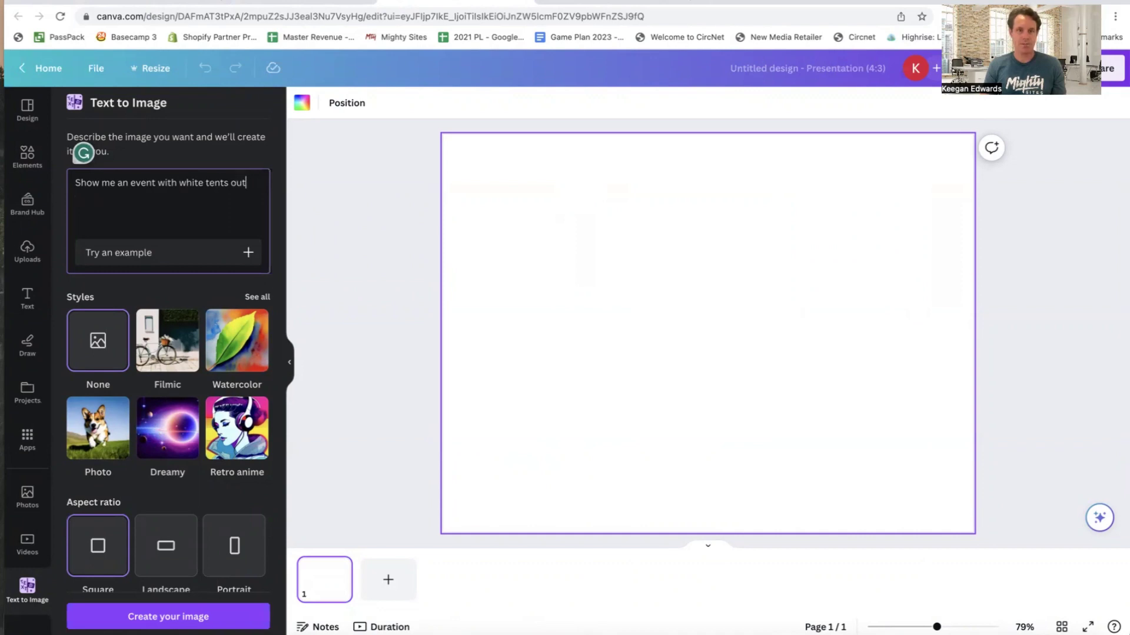
{"action": "type", "text": "doors"}
{"action": "key", "text": "Return"}
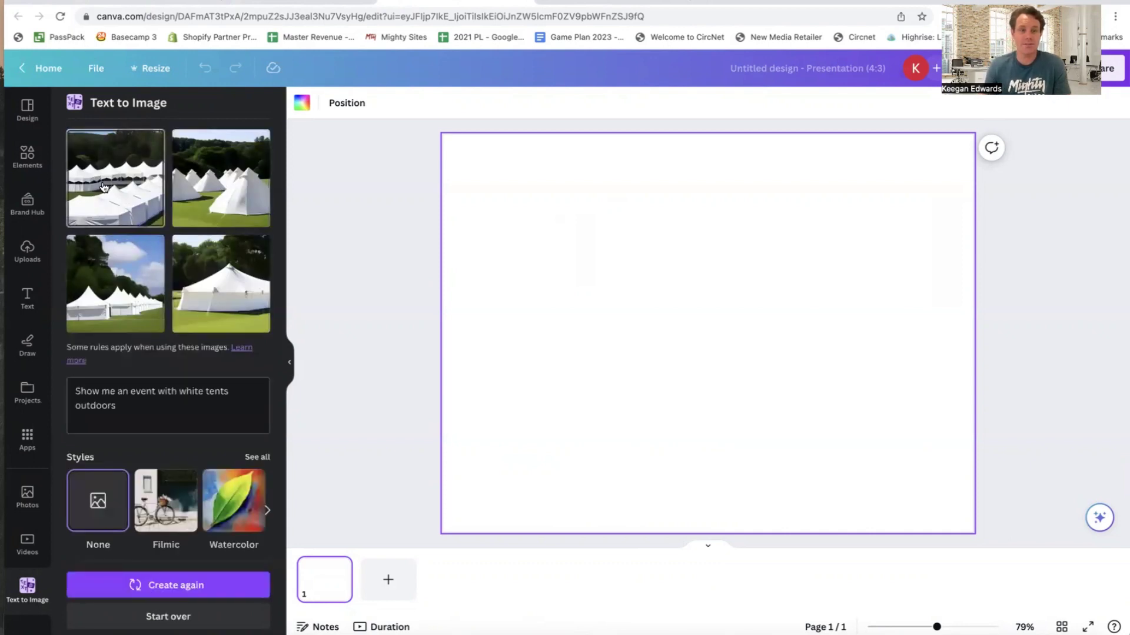
Make the first white-tents image fill the page and title the design 'Party Tents'
{"action": "left_click_drag", "start_coordinate": [102, 175], "coordinate": [454, 240]}
{"action": "double_click", "coordinate": [647, 372]}
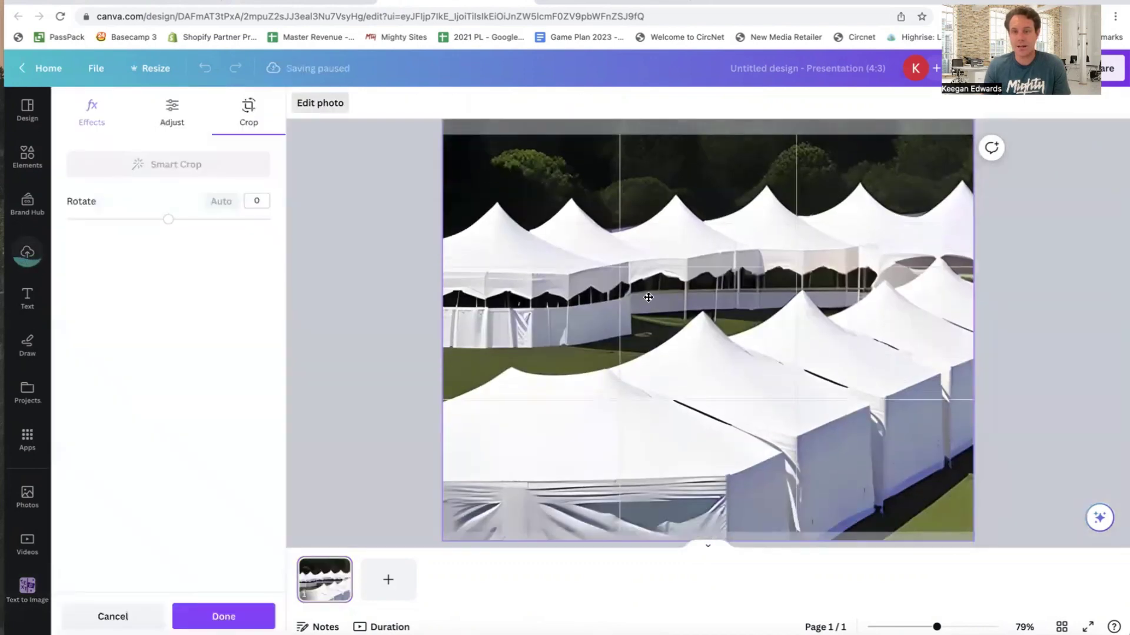
{"action": "left_click", "coordinate": [370, 524]}
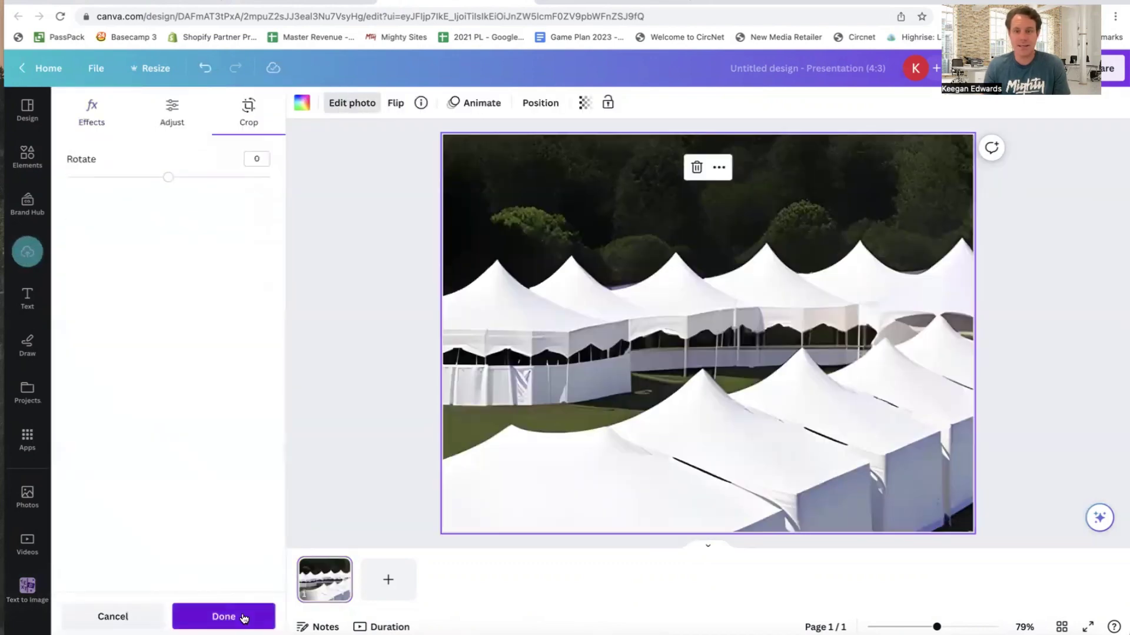
{"action": "left_click", "coordinate": [242, 616]}
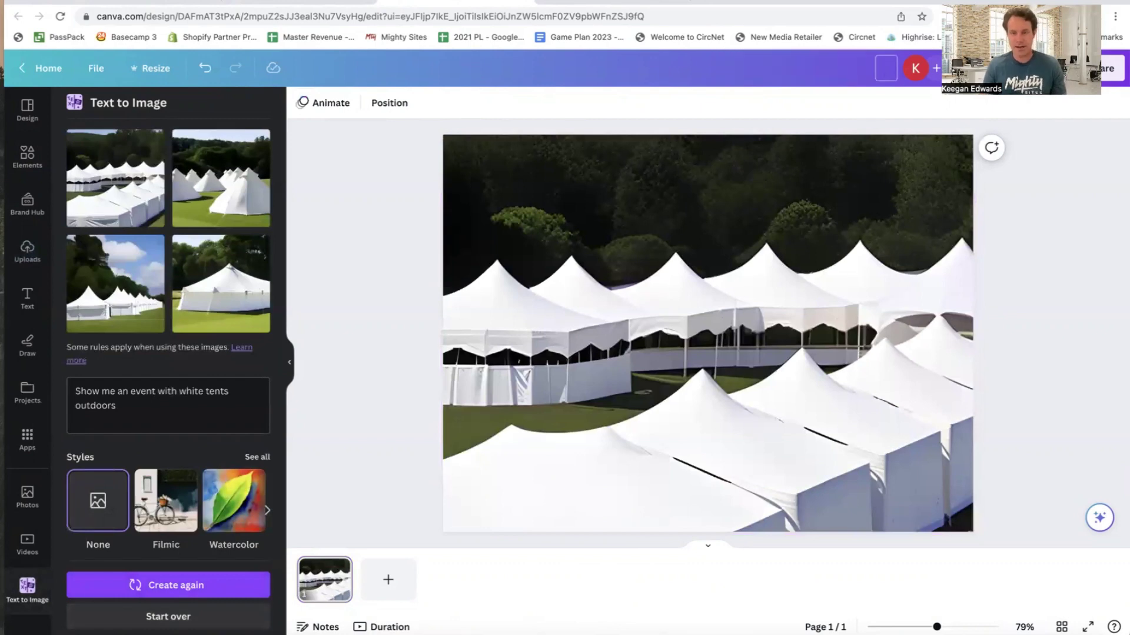
{"action": "type", "text": "Party Tents"}
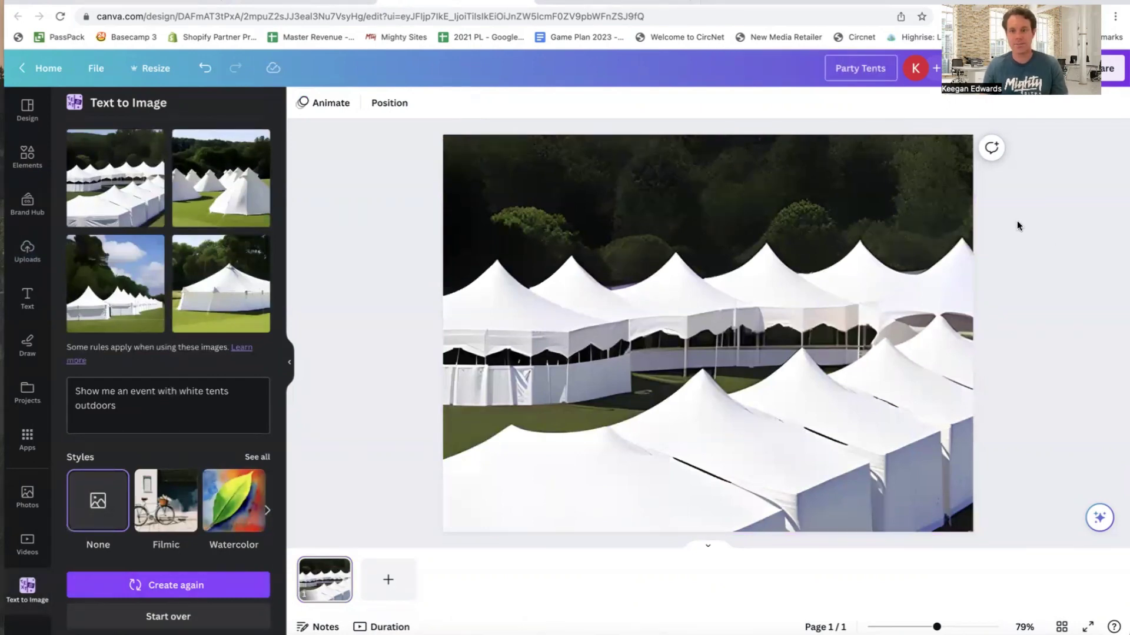
{"action": "key", "text": "Return"}
Download the Party Tents design as a JPG file
{"action": "left_click", "coordinate": [1109, 67]}
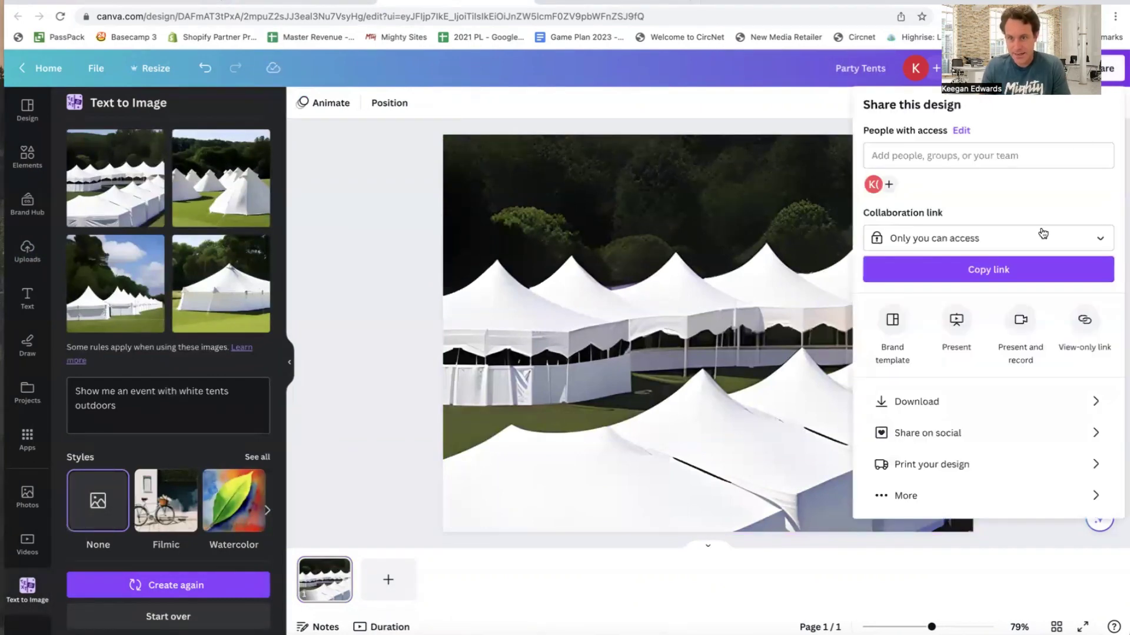
{"action": "left_click", "coordinate": [930, 401]}
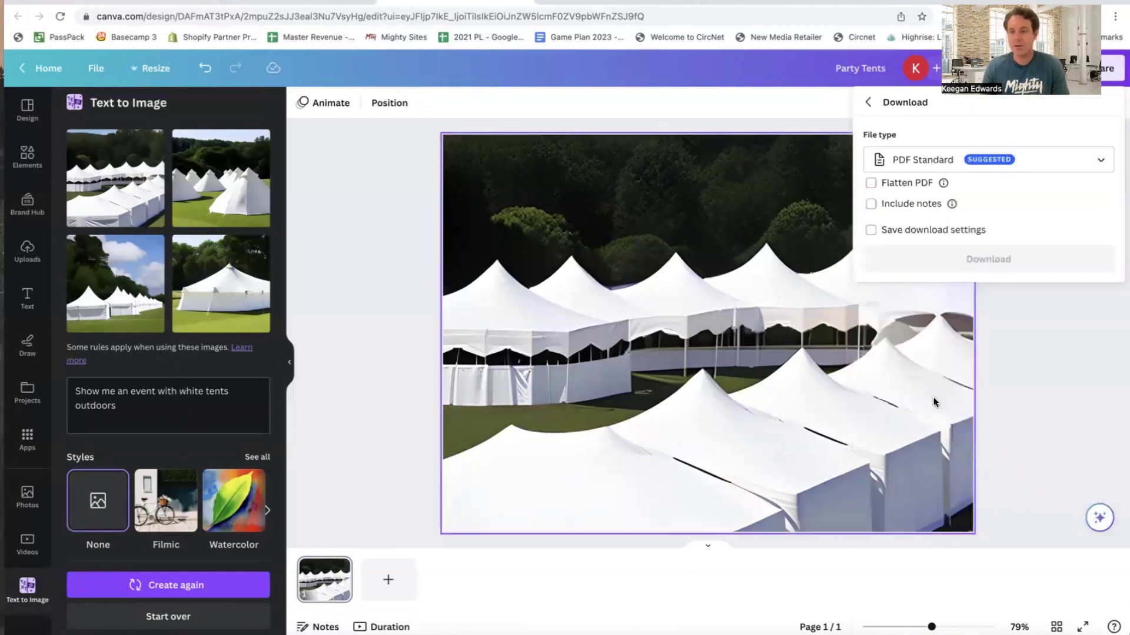
{"action": "left_click", "coordinate": [926, 170]}
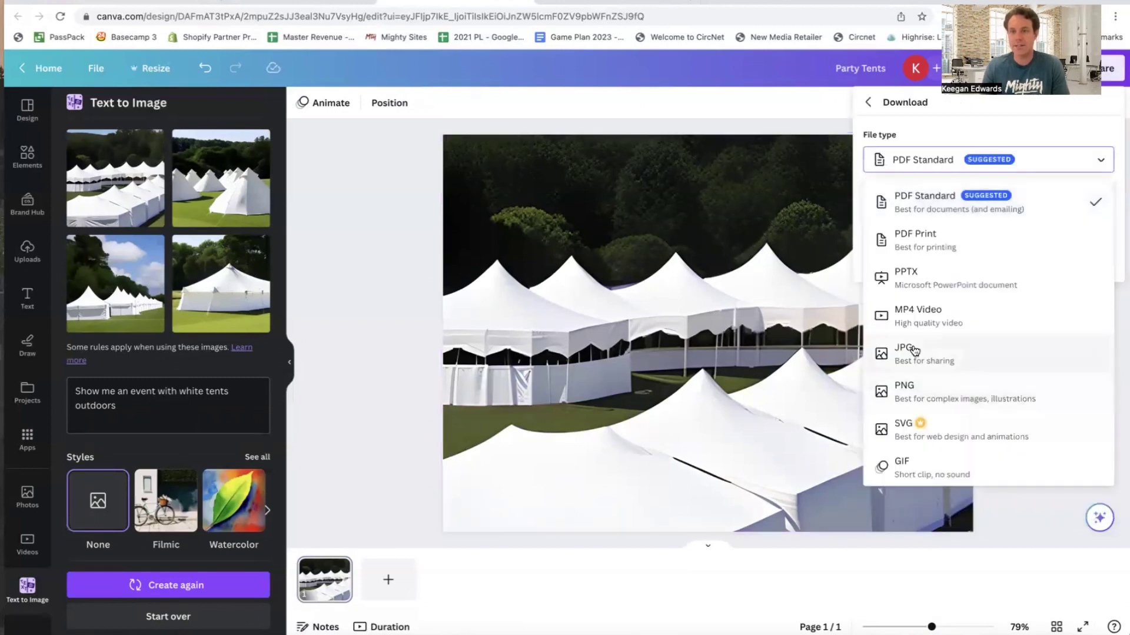
{"action": "left_click", "coordinate": [912, 350]}
{"action": "left_click", "coordinate": [973, 323]}
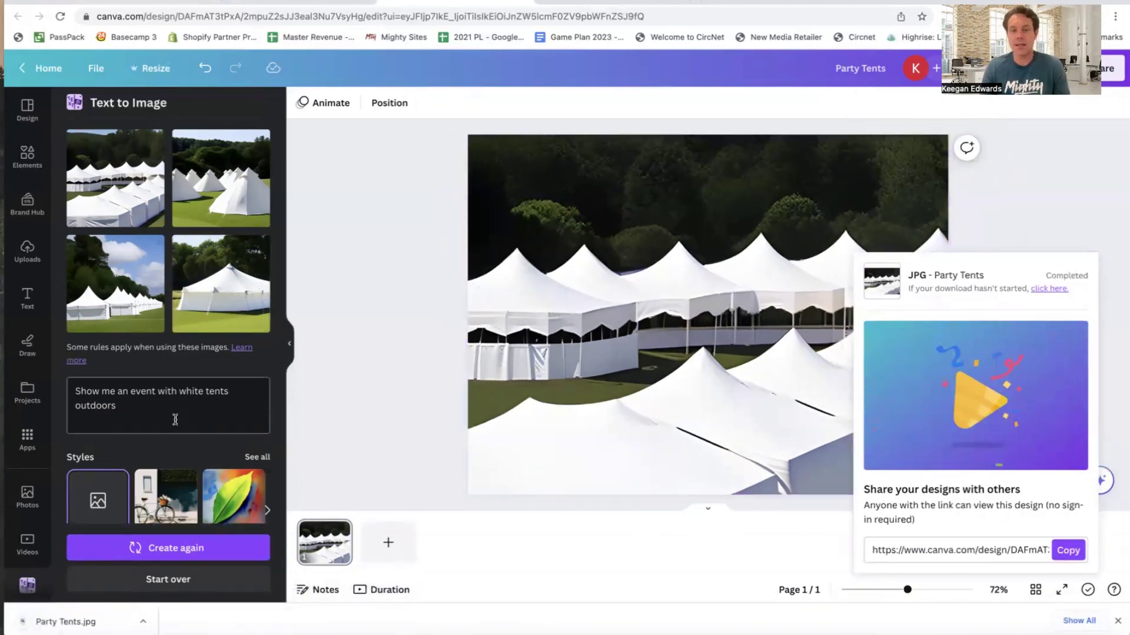
{"action": "triple_click", "coordinate": [136, 398]}
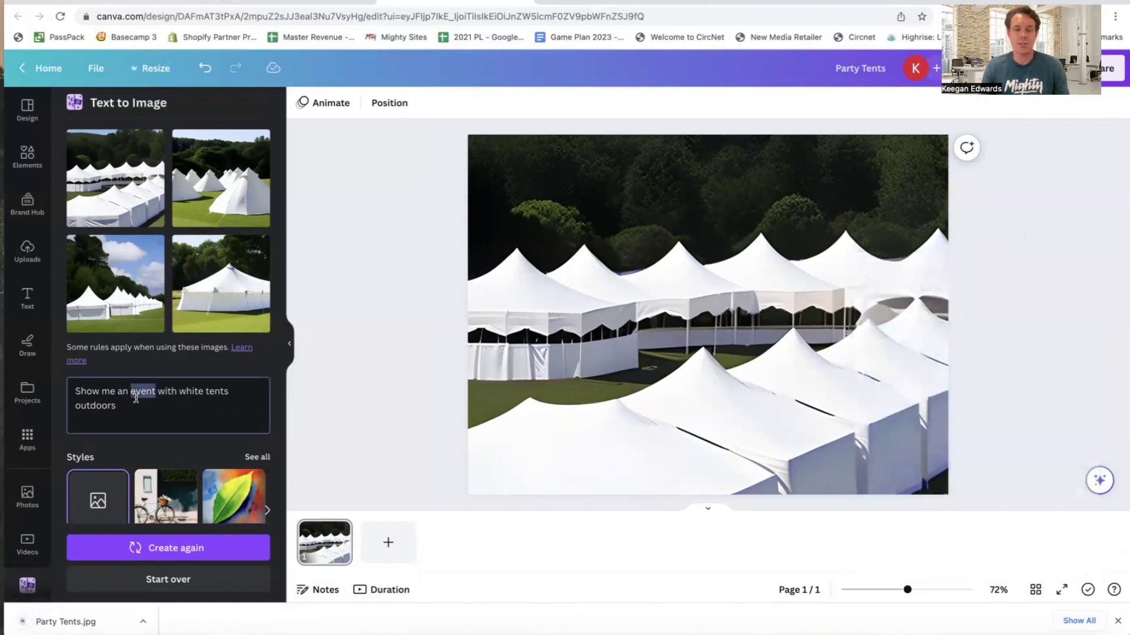
{"action": "type", "text": "Wedding tents"}
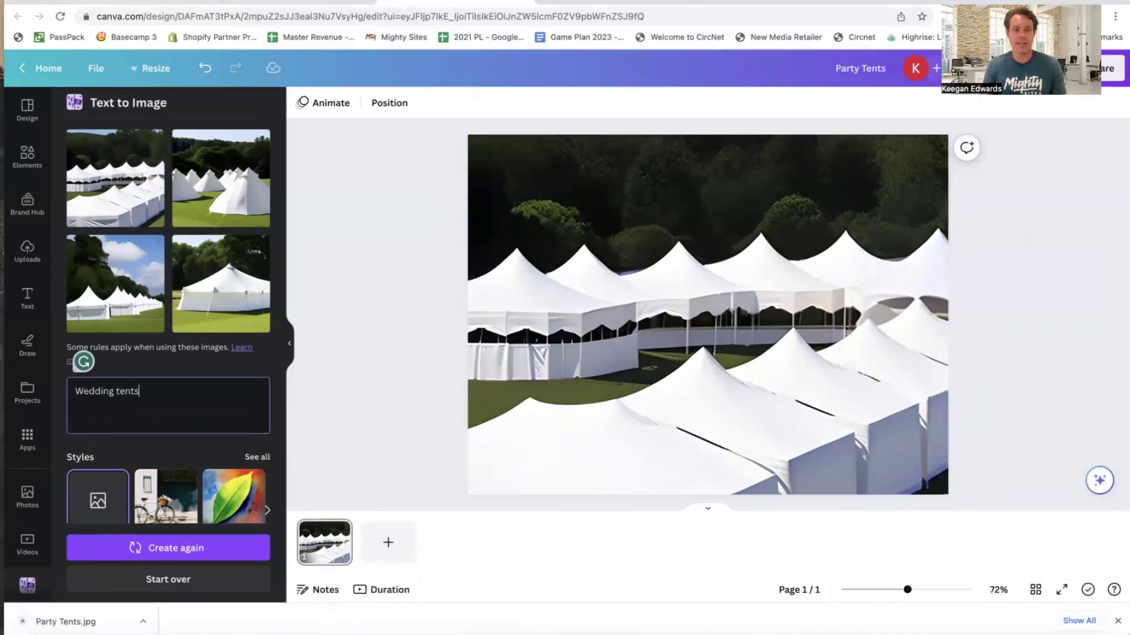
{"action": "key", "text": "Return"}
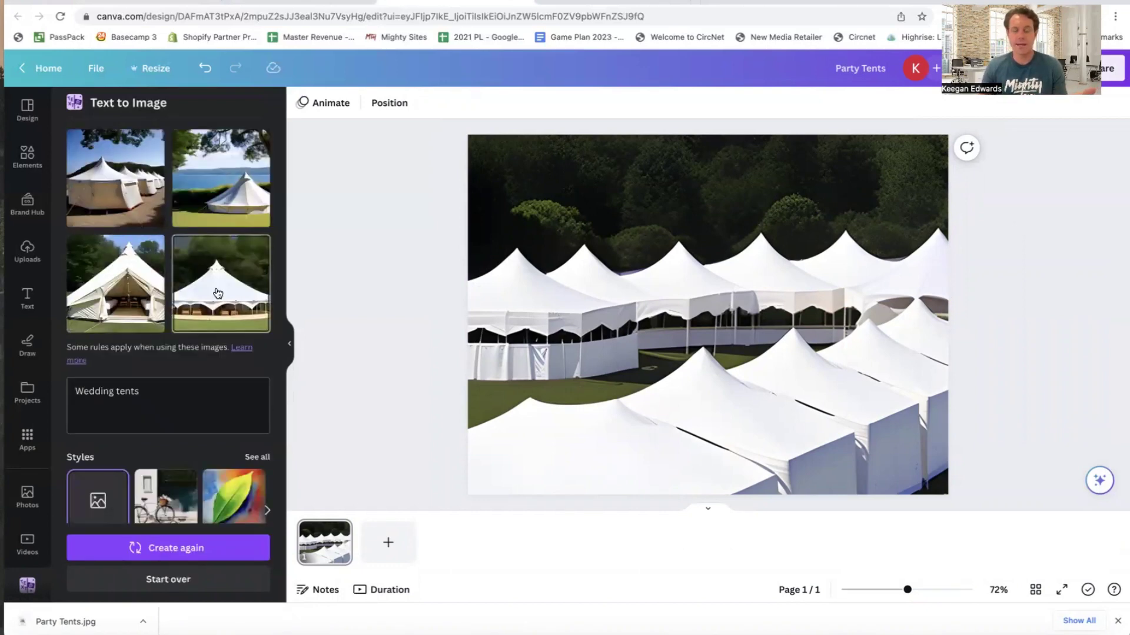
Change the prompt to 'rectangle Wedding tents by the beach' and regenerate the images
{"action": "left_click", "coordinate": [185, 391]}
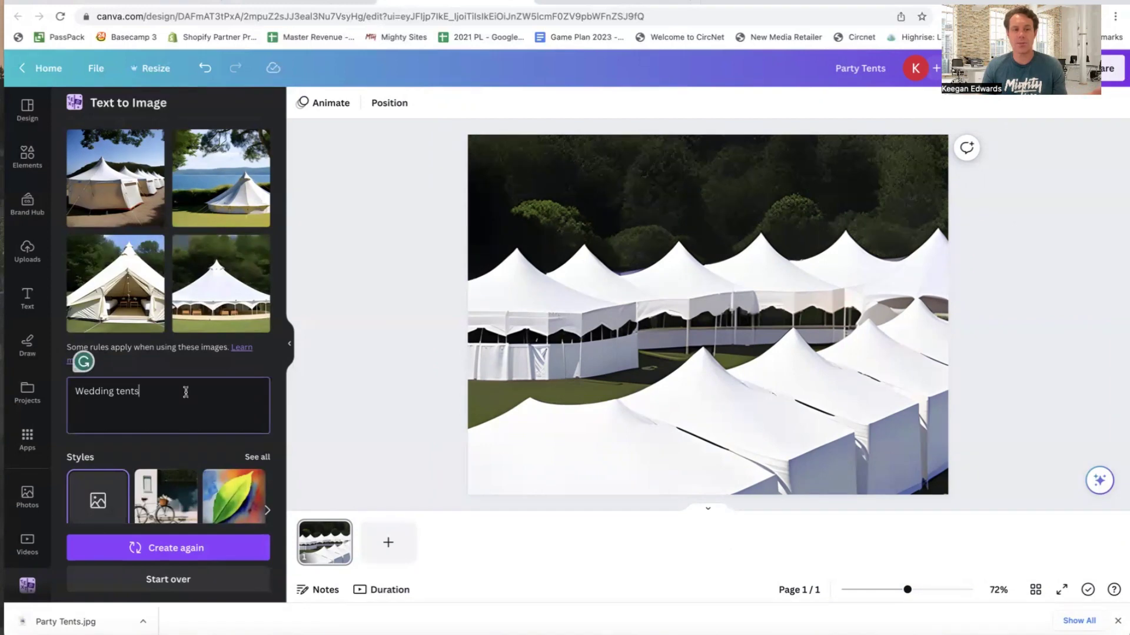
{"action": "left_click", "coordinate": [76, 391]}
{"action": "type", "text": "rectange"}
{"action": "key", "text": "BackSpace"}
{"action": "key", "text": "BackSpace"}
{"action": "type", "text": "le"}
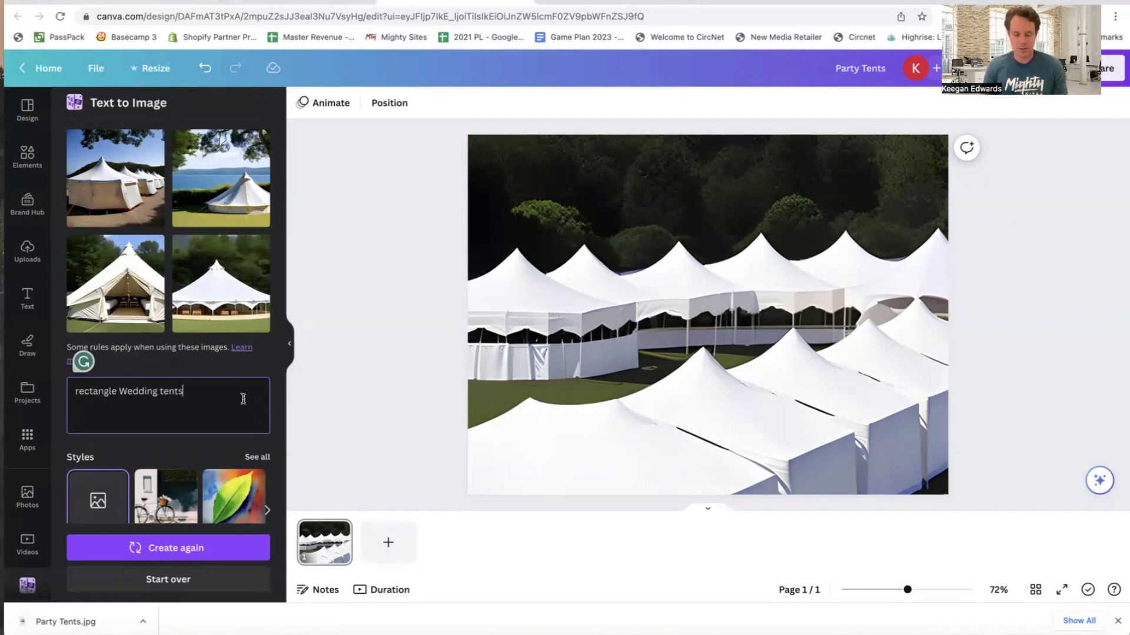
{"action": "type", "text": "by the beach"}
{"action": "key", "text": "Return"}
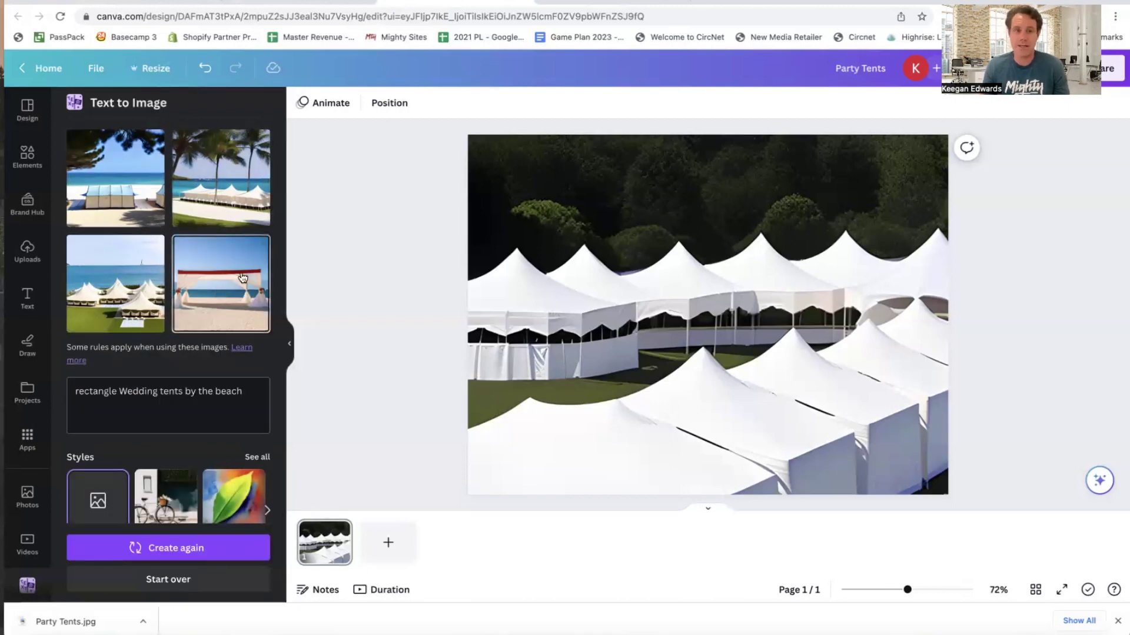
Replace the white-tents image with the seaside tents image filling the whole page
{"action": "left_click", "coordinate": [712, 186]}
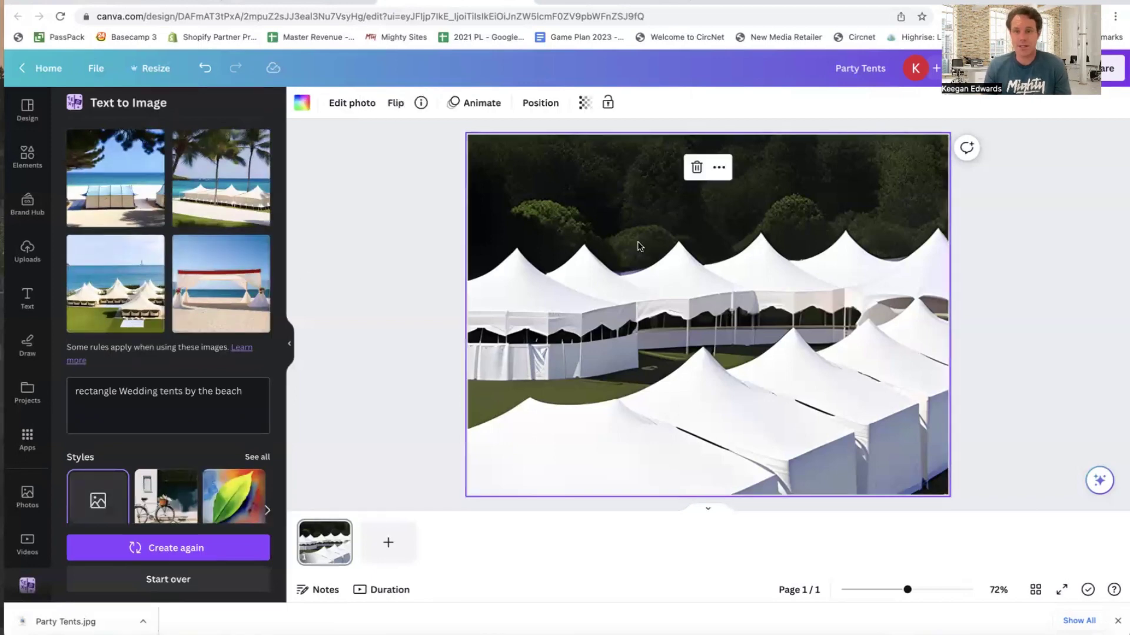
{"action": "left_click", "coordinate": [695, 167]}
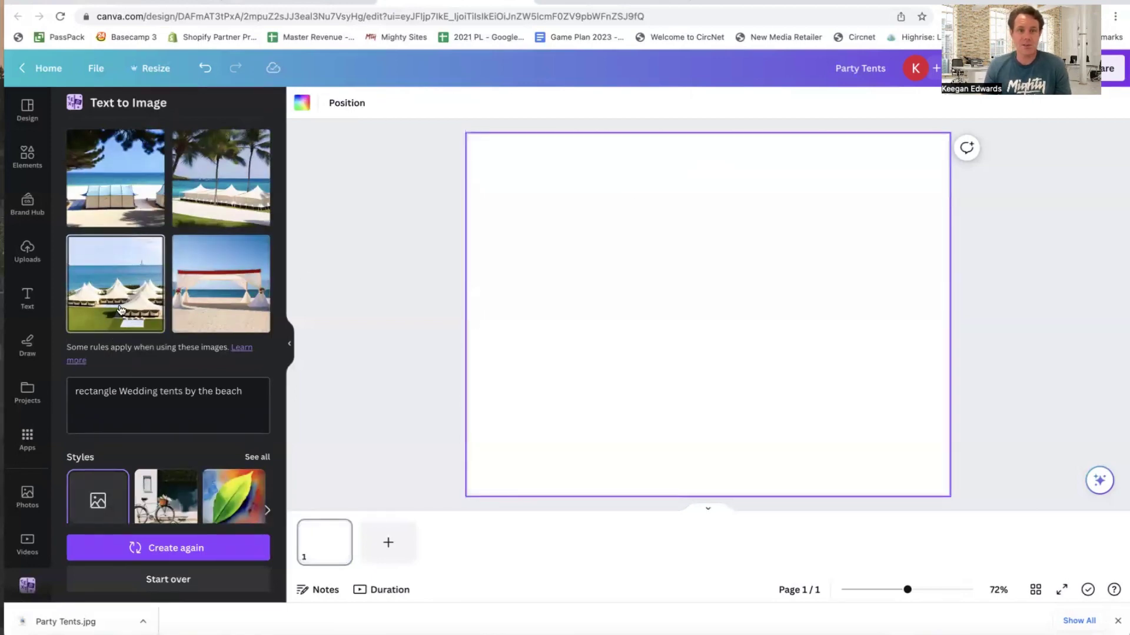
{"action": "left_click", "coordinate": [121, 310]}
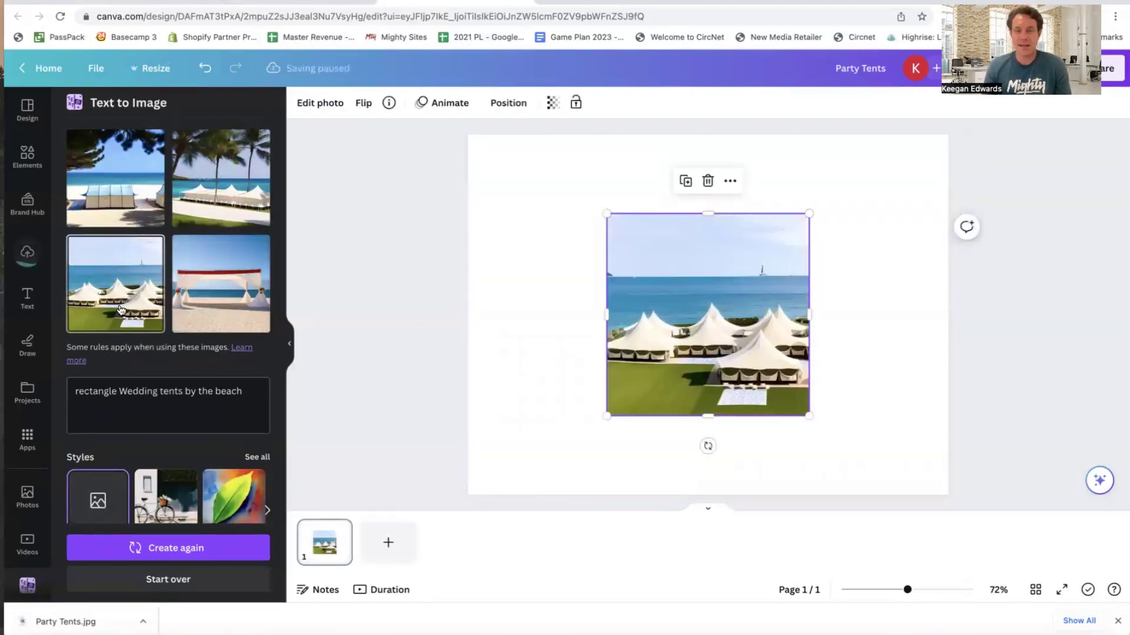
{"action": "left_click", "coordinate": [708, 180]}
{"action": "mouse_move", "coordinate": [116, 295]}
{"action": "left_mouse_down"}
{"action": "mouse_move", "coordinate": [487, 281]}
{"action": "mouse_move", "coordinate": [500, 265]}
{"action": "left_mouse_up"}
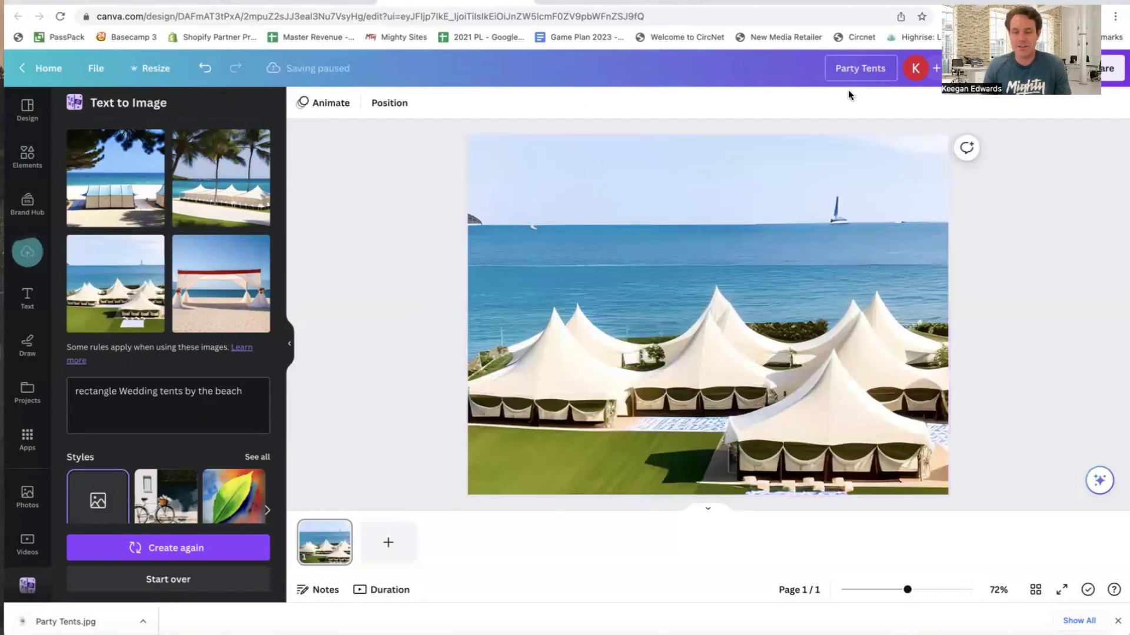
Download the updated Party Tents design as a JPG
{"action": "left_click", "coordinate": [1112, 75]}
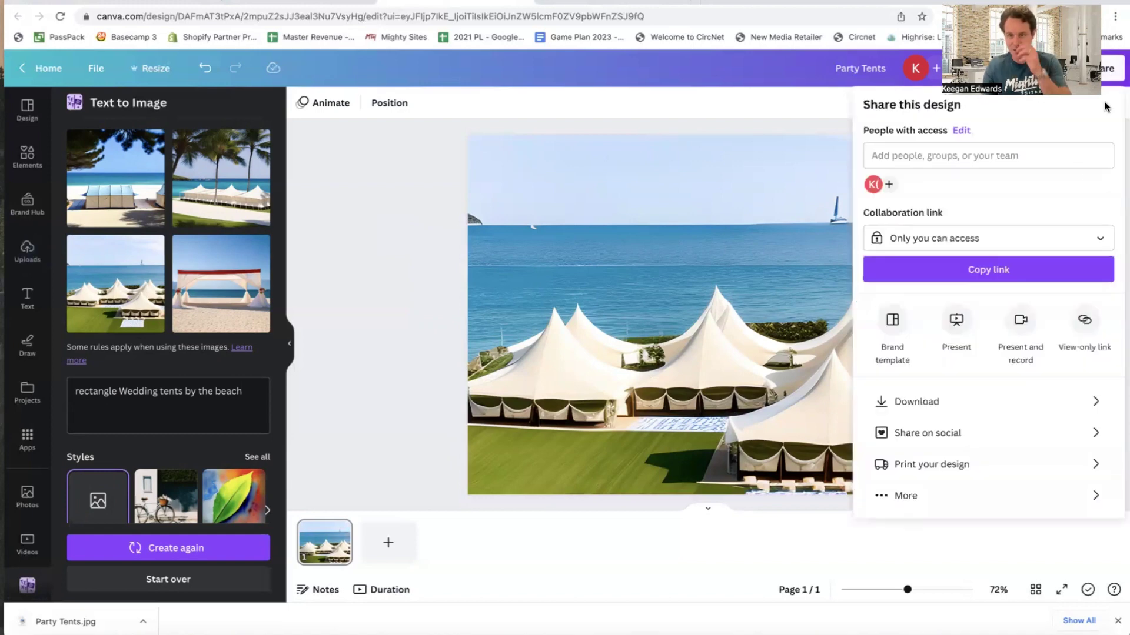
{"action": "left_click", "coordinate": [965, 400]}
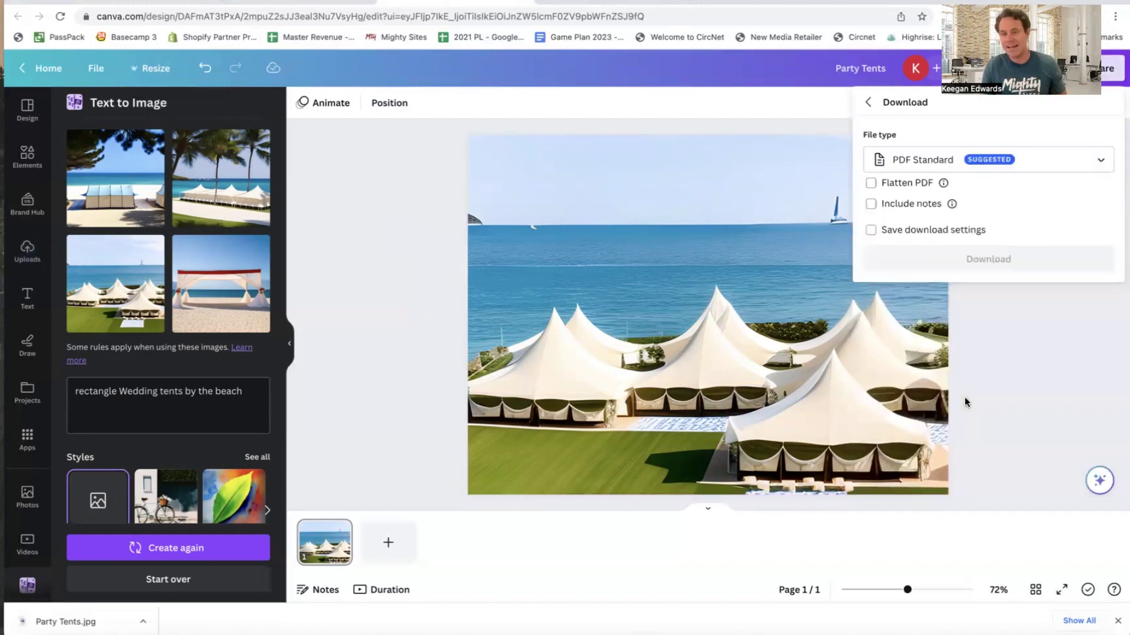
{"action": "left_click", "coordinate": [927, 160]}
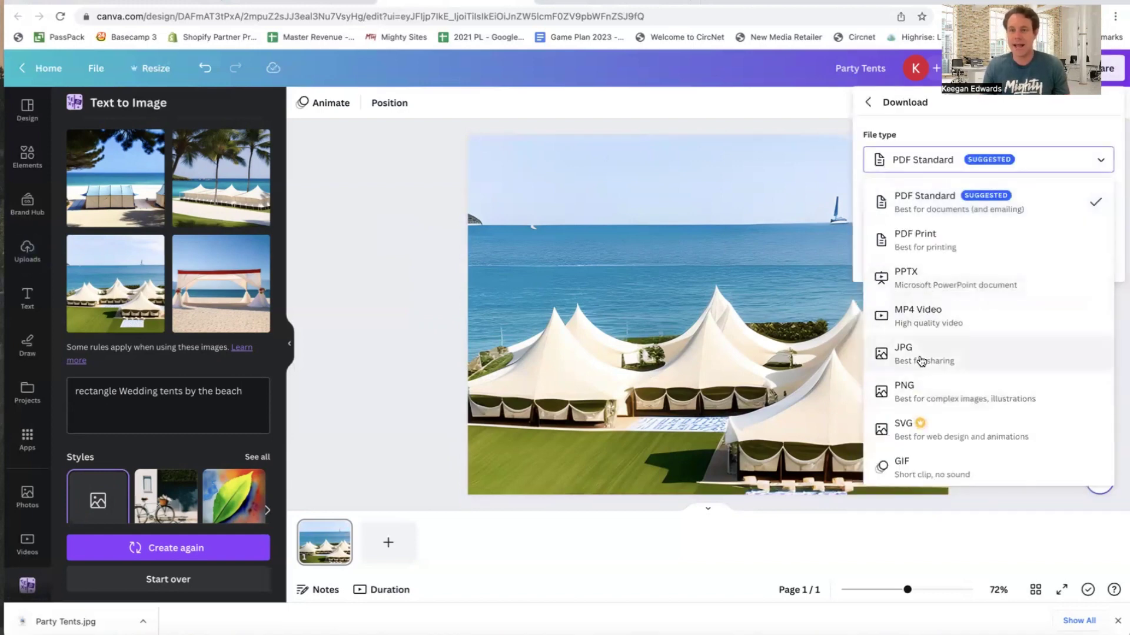
{"action": "left_click", "coordinate": [919, 355]}
{"action": "left_click", "coordinate": [944, 313]}
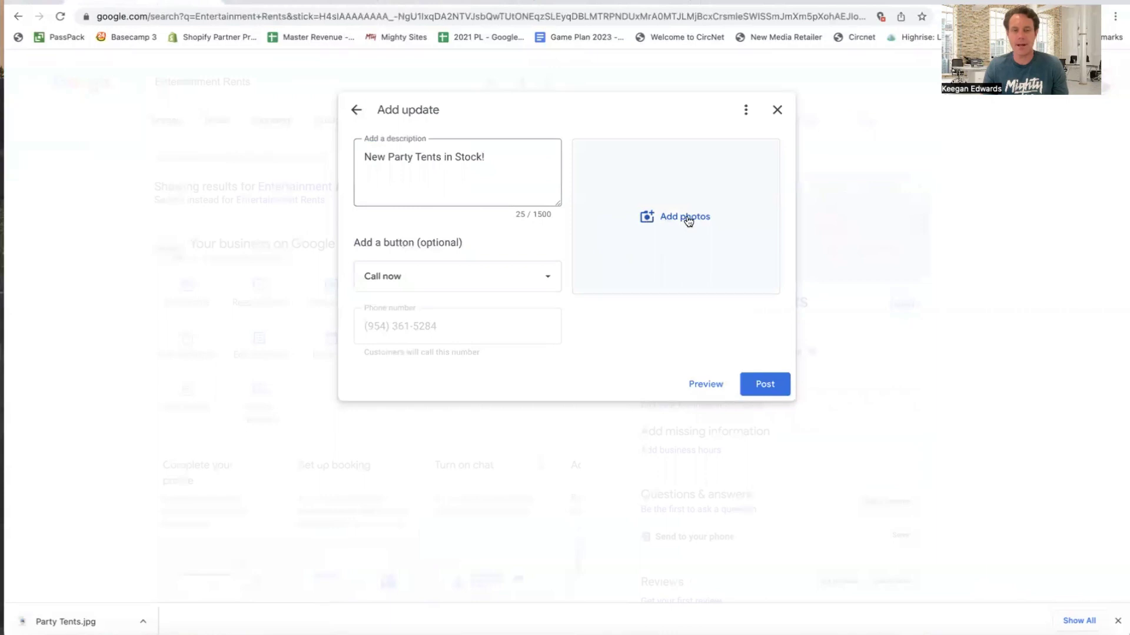
Browse Downloads for the update's photo, preview Party Tents.jpg and Bounce Houses.jpg, then cancel
{"action": "left_click", "coordinate": [688, 219]}
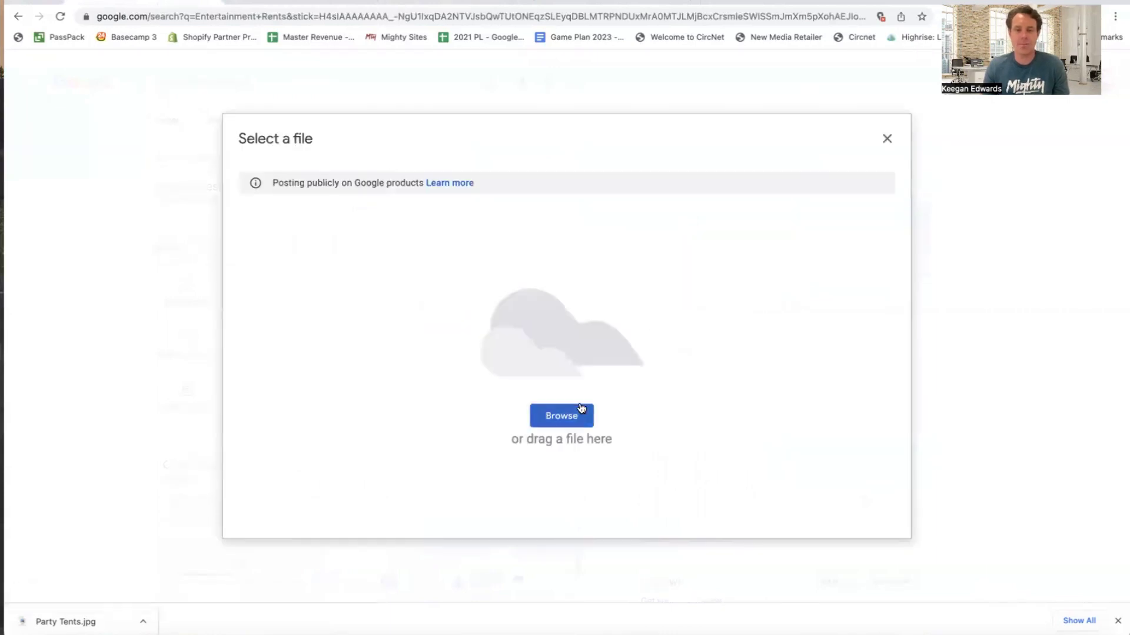
{"action": "left_click", "coordinate": [577, 413]}
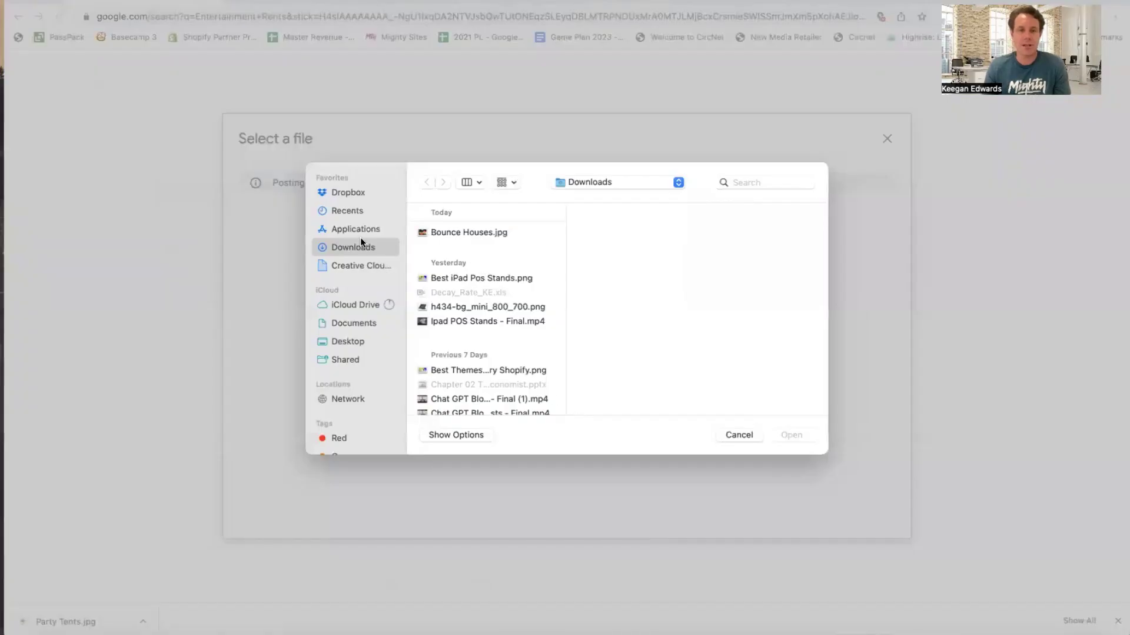
{"action": "left_click", "coordinate": [366, 230]}
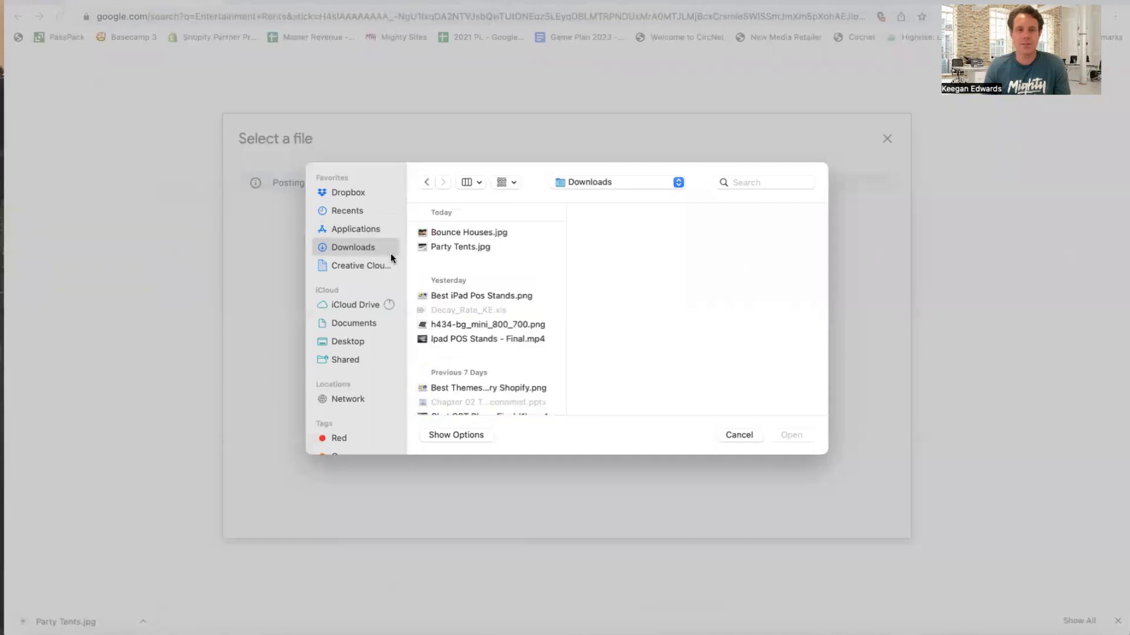
{"action": "left_click", "coordinate": [459, 247]}
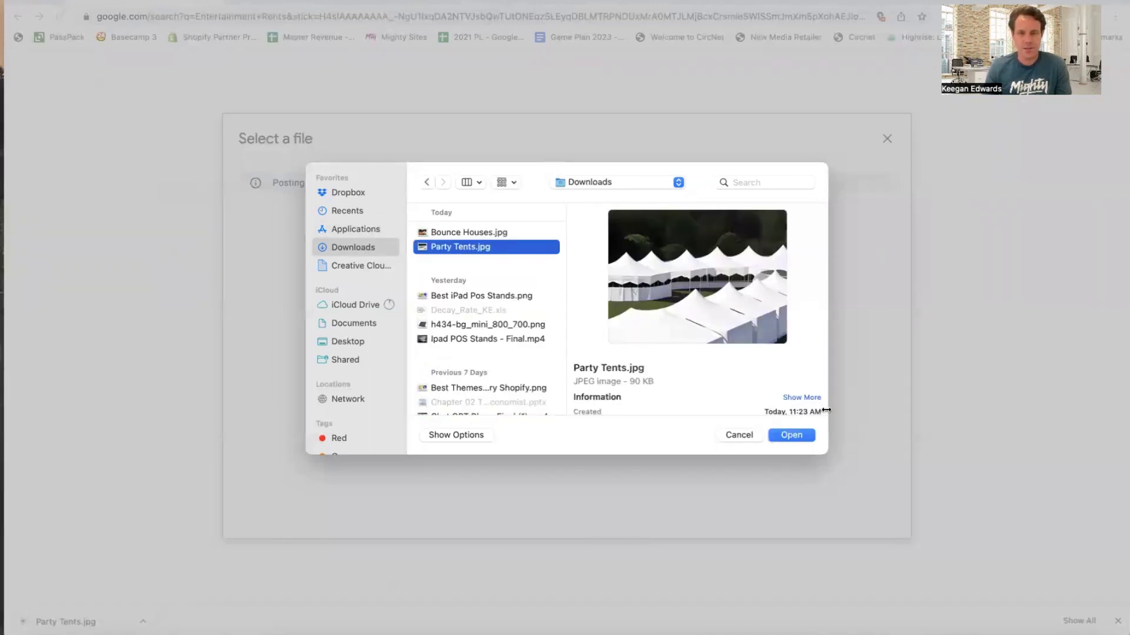
{"action": "left_click", "coordinate": [493, 234]}
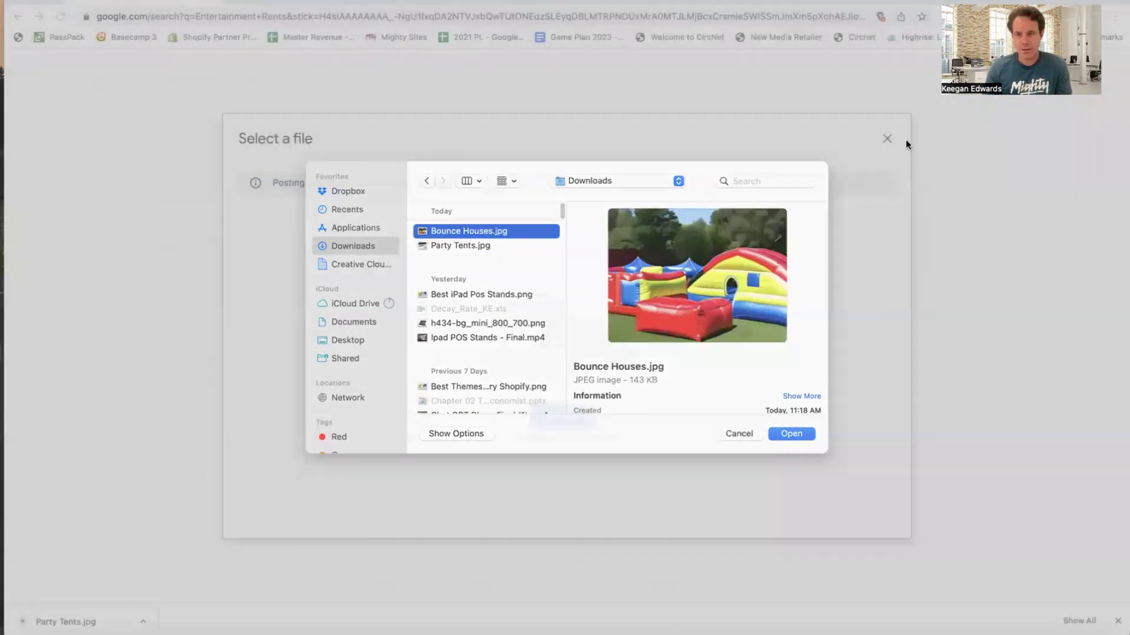
{"action": "left_click", "coordinate": [887, 139]}
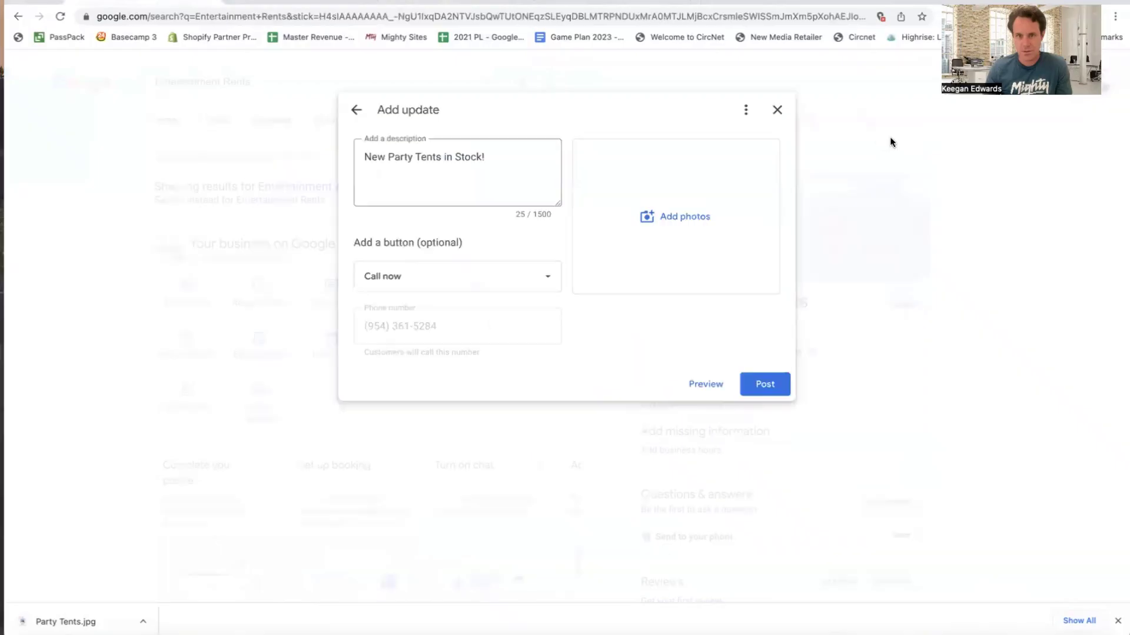
Return to the Party Tents design in Canva and re-download the beach-tents JPG
{"action": "left_click", "coordinate": [606, 6]}
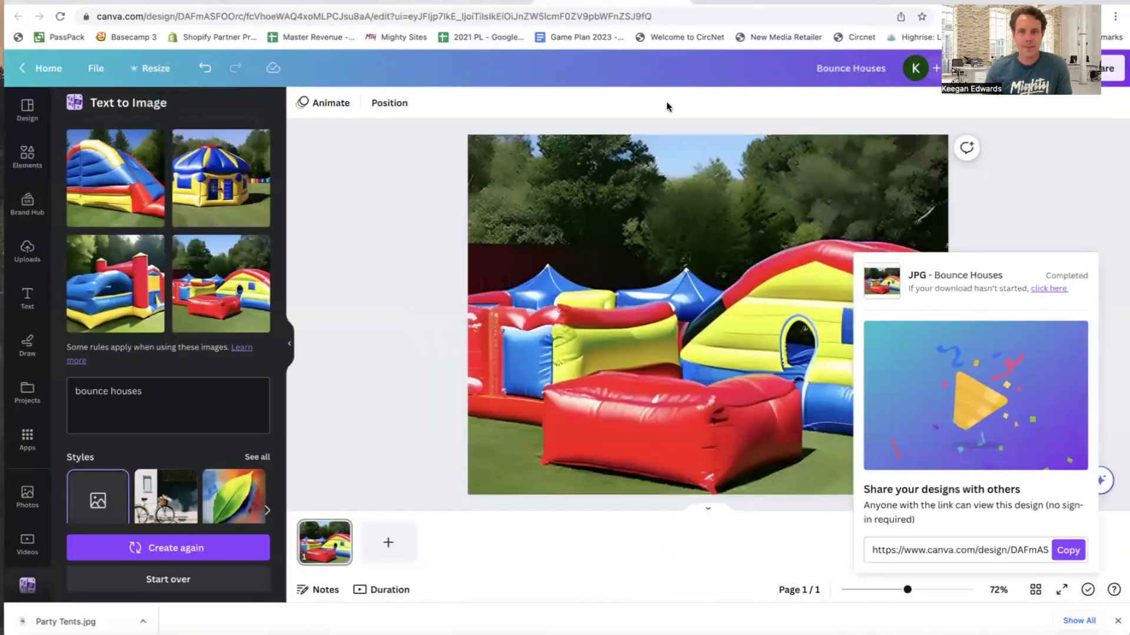
{"action": "left_click", "coordinate": [474, 2]}
{"action": "left_click", "coordinate": [282, 2]}
{"action": "left_click", "coordinate": [474, 2]}
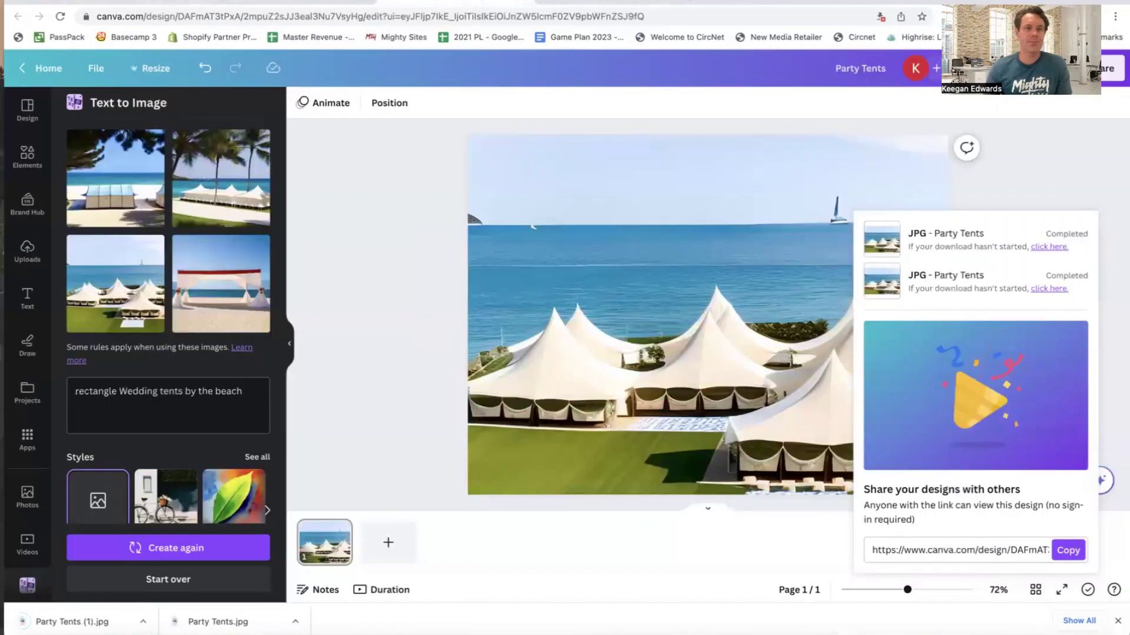
Attach Party Tents (1).jpg from Downloads to the update and post it
{"action": "left_click", "coordinate": [139, 1]}
{"action": "left_click", "coordinate": [676, 209]}
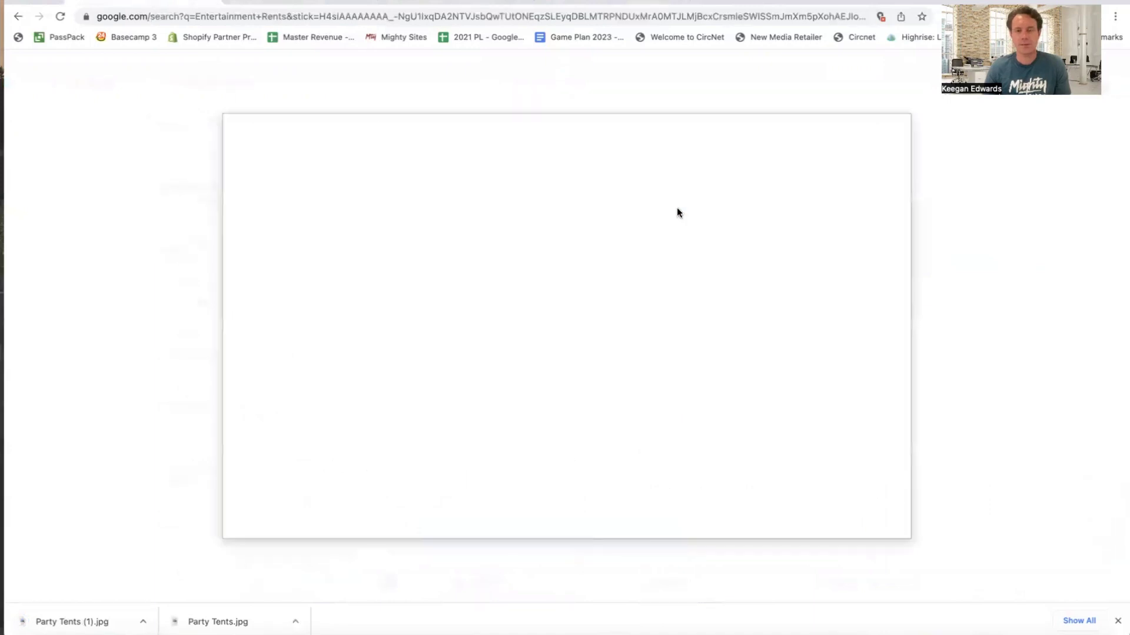
{"action": "left_click", "coordinate": [542, 429]}
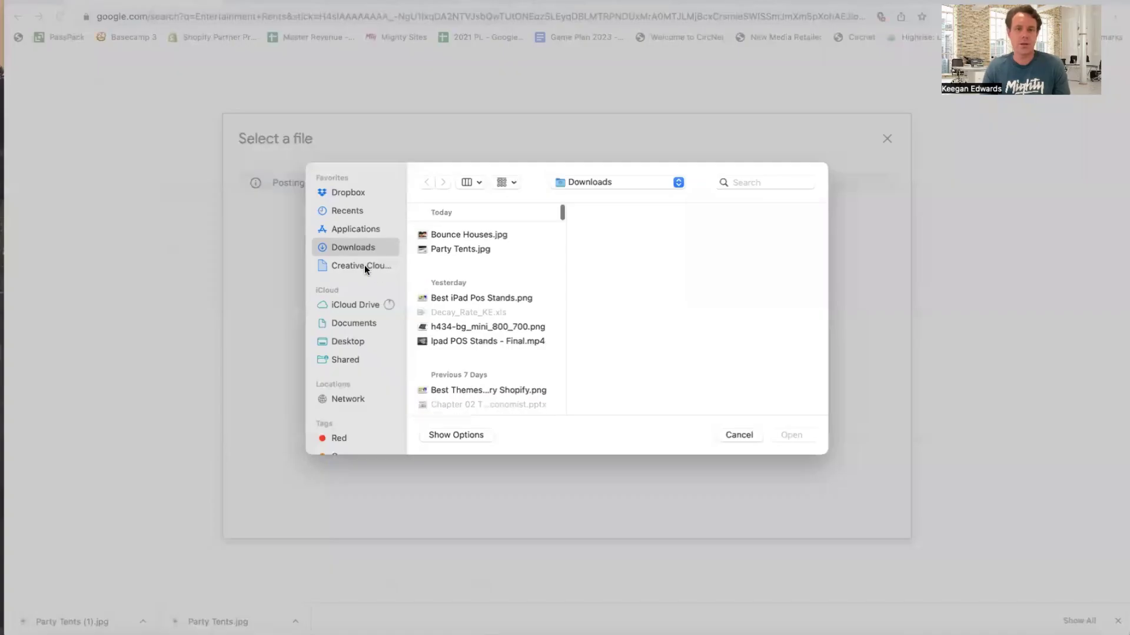
{"action": "left_click", "coordinate": [364, 268]}
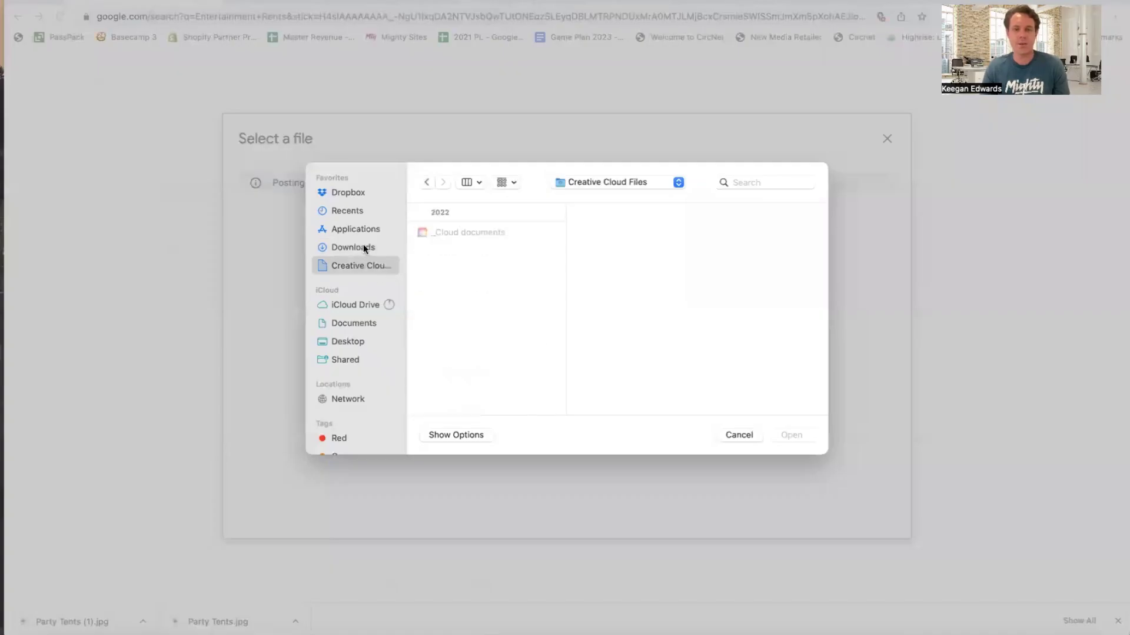
{"action": "left_click", "coordinate": [364, 247]}
{"action": "left_click", "coordinate": [476, 248]}
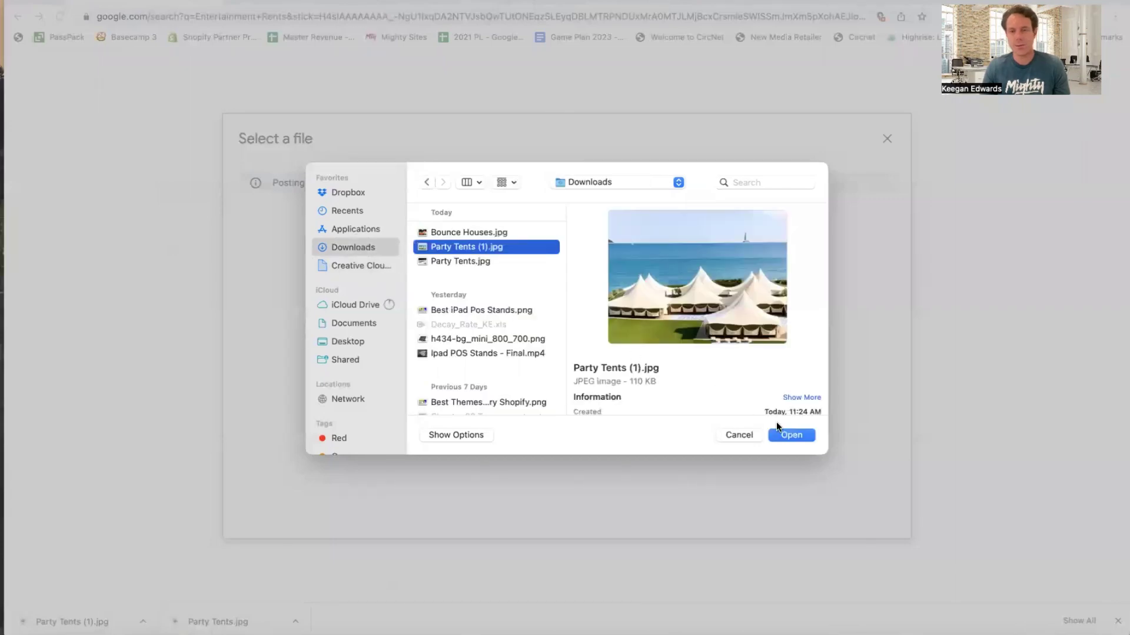
{"action": "left_click", "coordinate": [784, 435]}
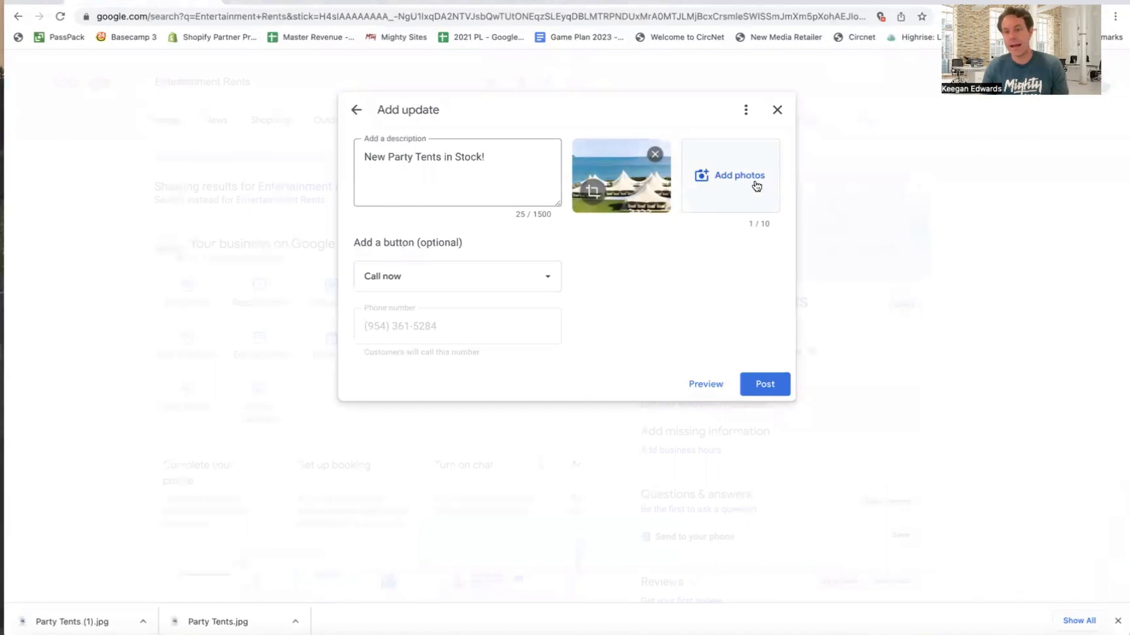
{"action": "left_click", "coordinate": [768, 388]}
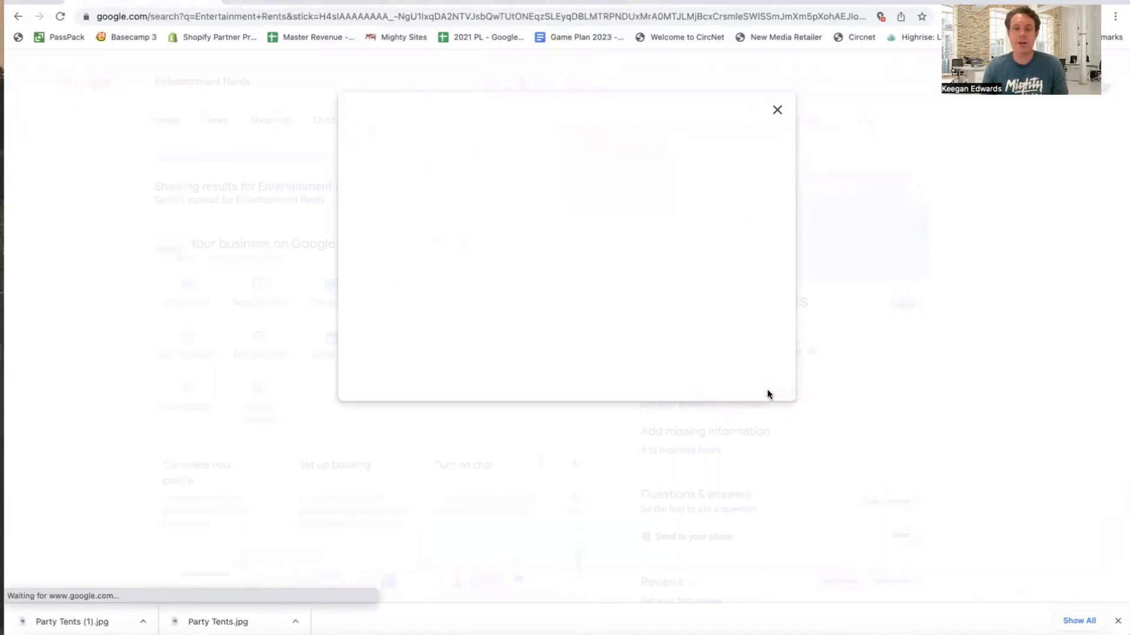
{"action": "left_click", "coordinate": [568, 354]}
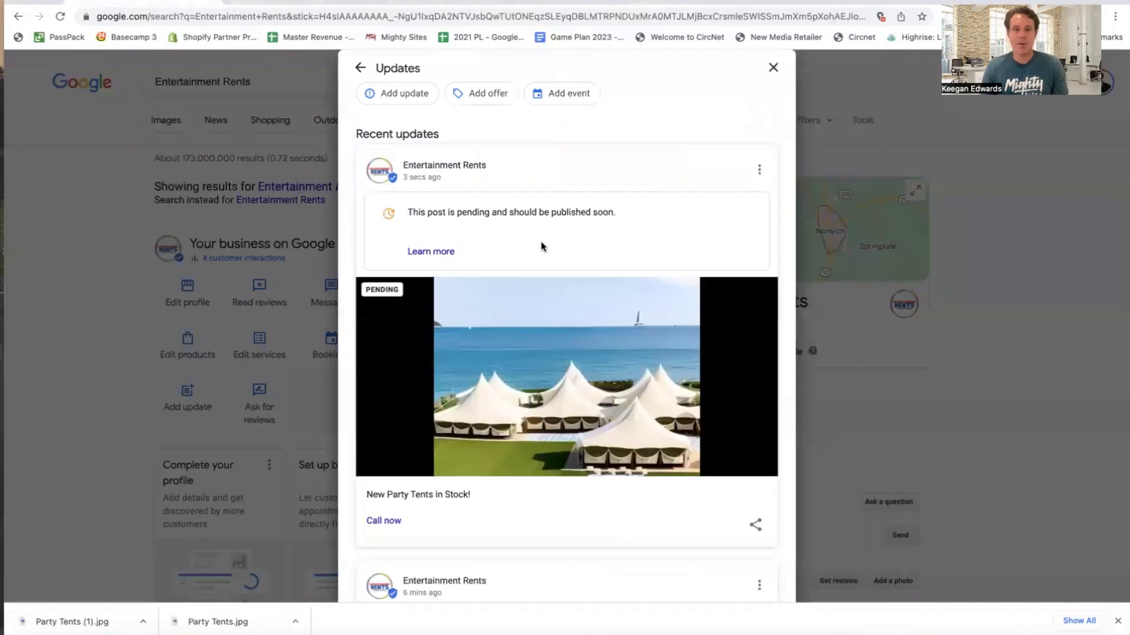
Scroll the Updates list to review the pending party-tents post and earlier Bounce Houses post
{"action": "scroll", "coordinate": [517, 240], "scroll_direction": "down", "scroll_amount": 1}
{"action": "scroll", "coordinate": [588, 204], "scroll_direction": "down", "scroll_amount": 4}
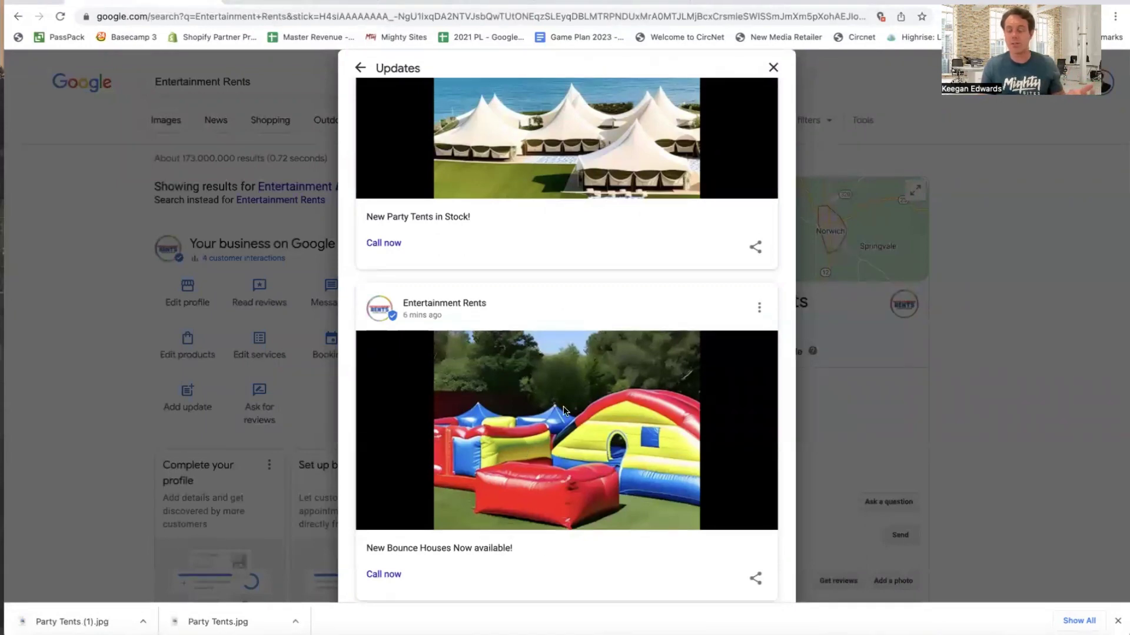
{"action": "scroll", "coordinate": [565, 409], "scroll_direction": "up", "scroll_amount": 5}
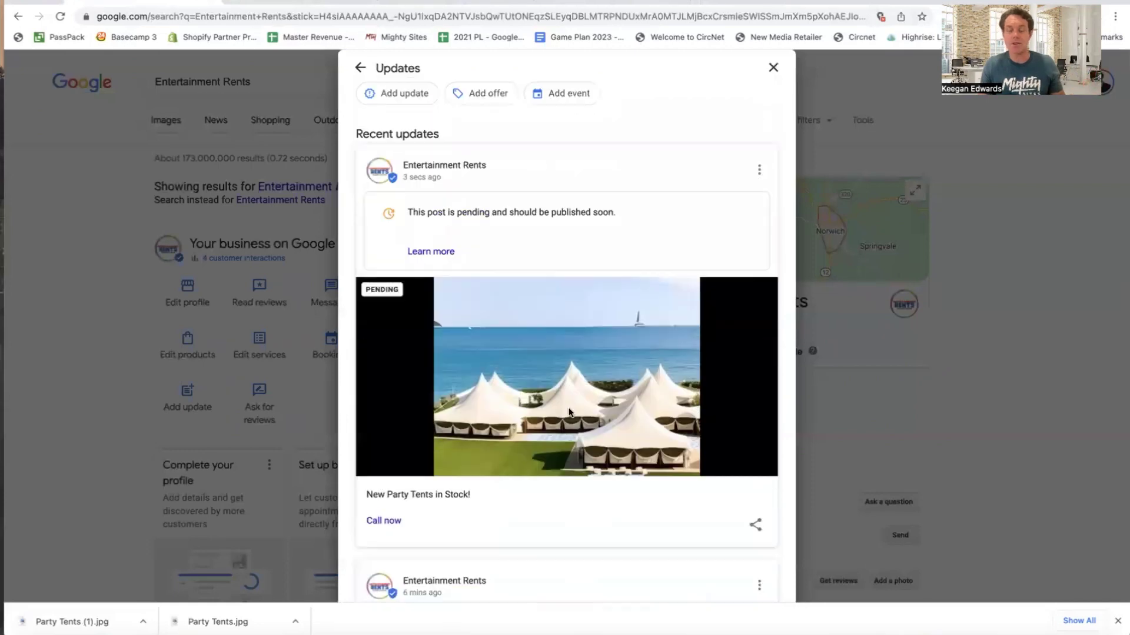